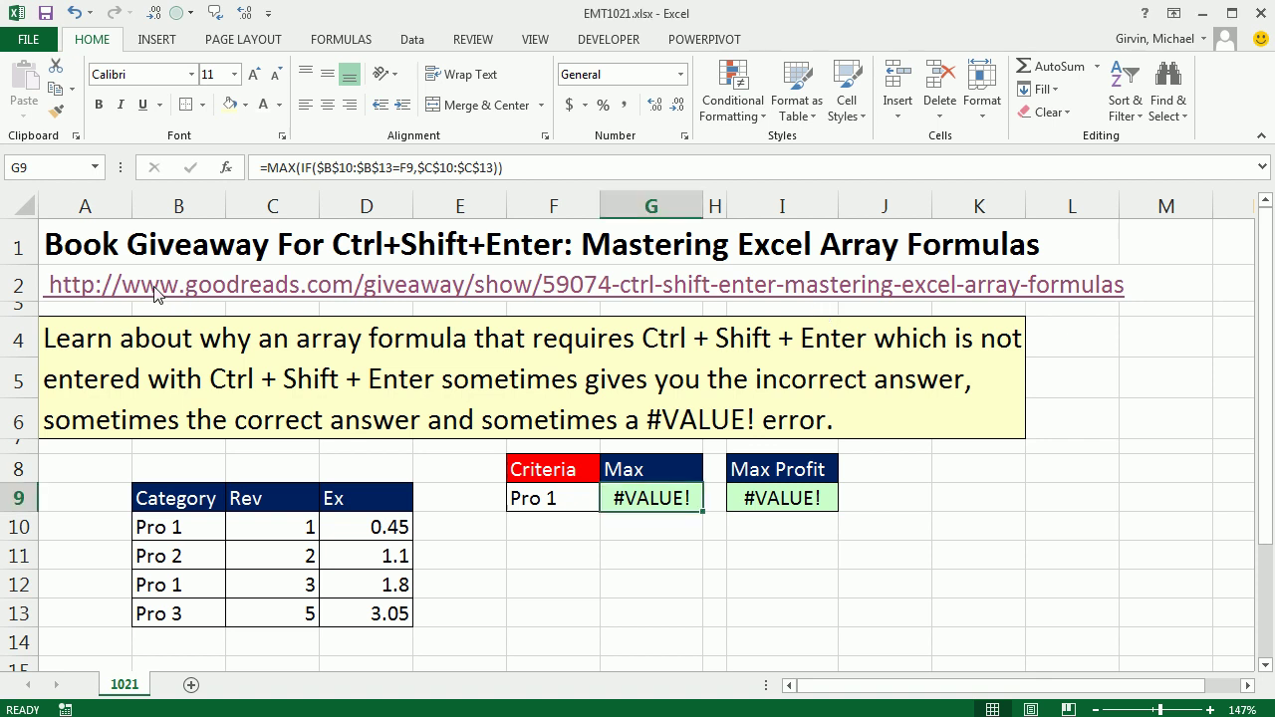
# Open the Goodreads book giveaway page linked in A2, and return to the EMT1021 workbook
pyautogui.click(90, 295)
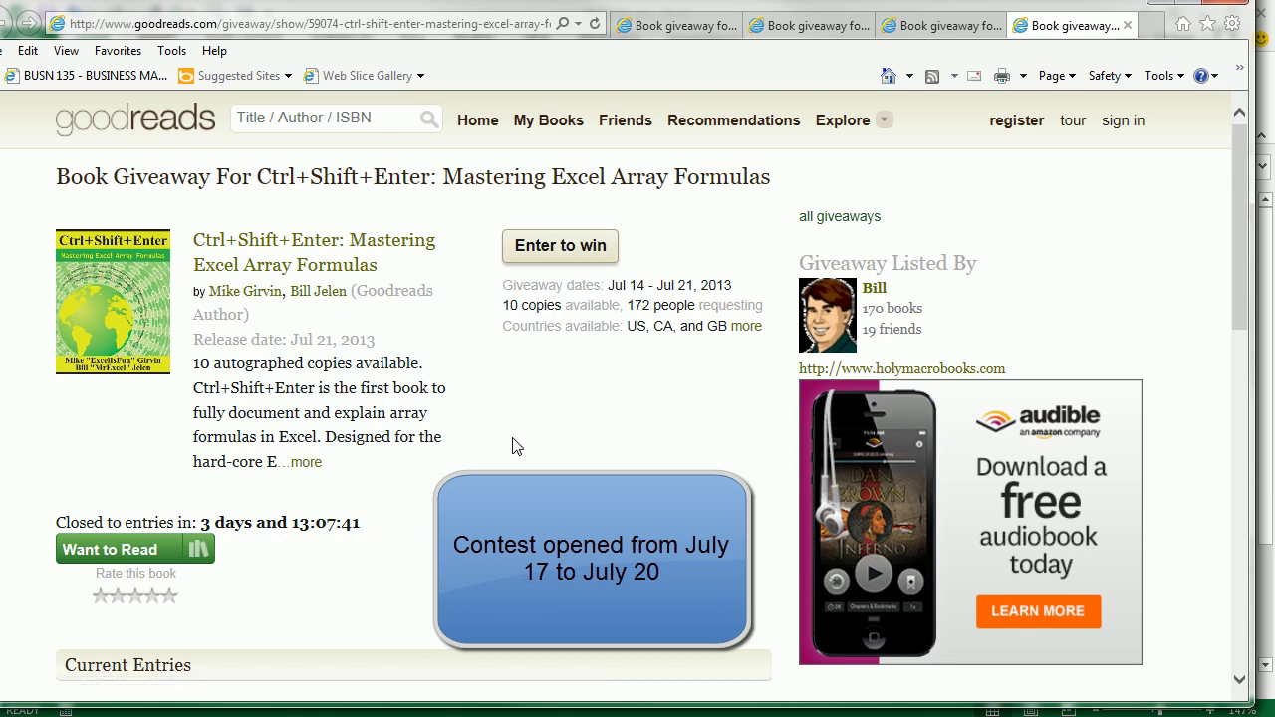
pyautogui.hotkey('alt', 'Tab')
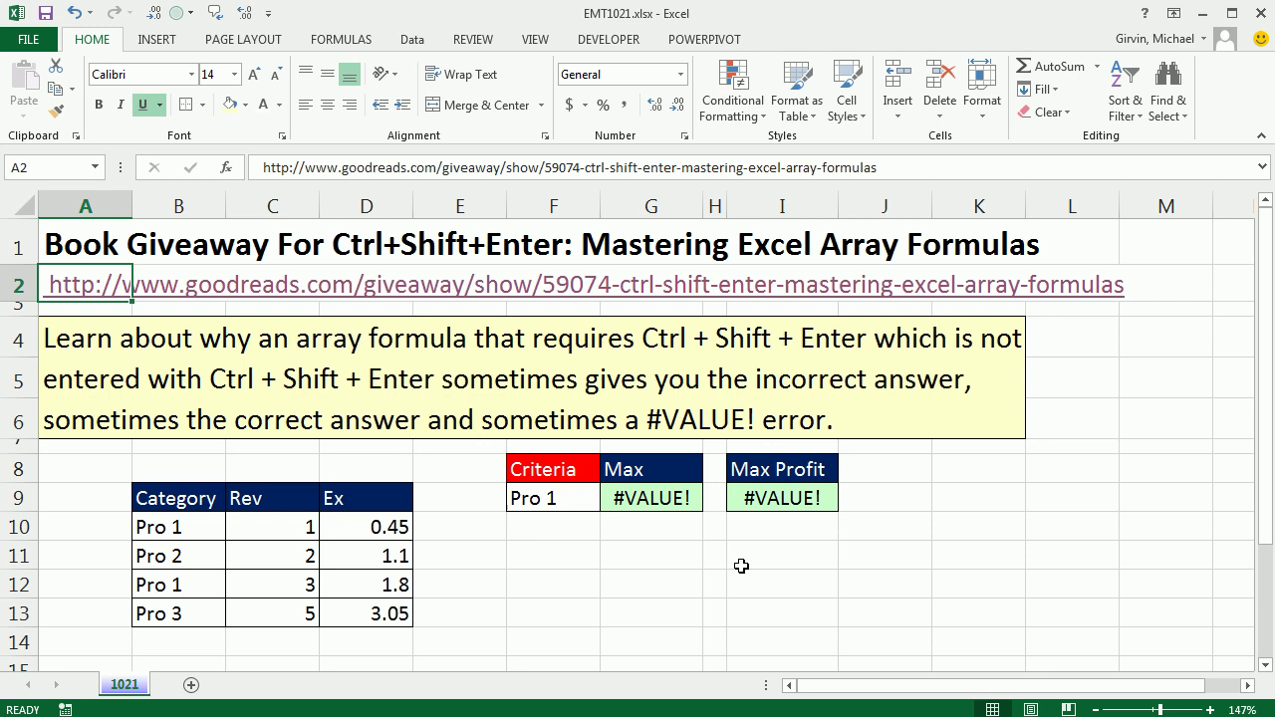
# Enter the conditional MAX formula in G9 as an array formula, and re-enter it as an ordinary formula
pyautogui.doubleClick(652, 496)
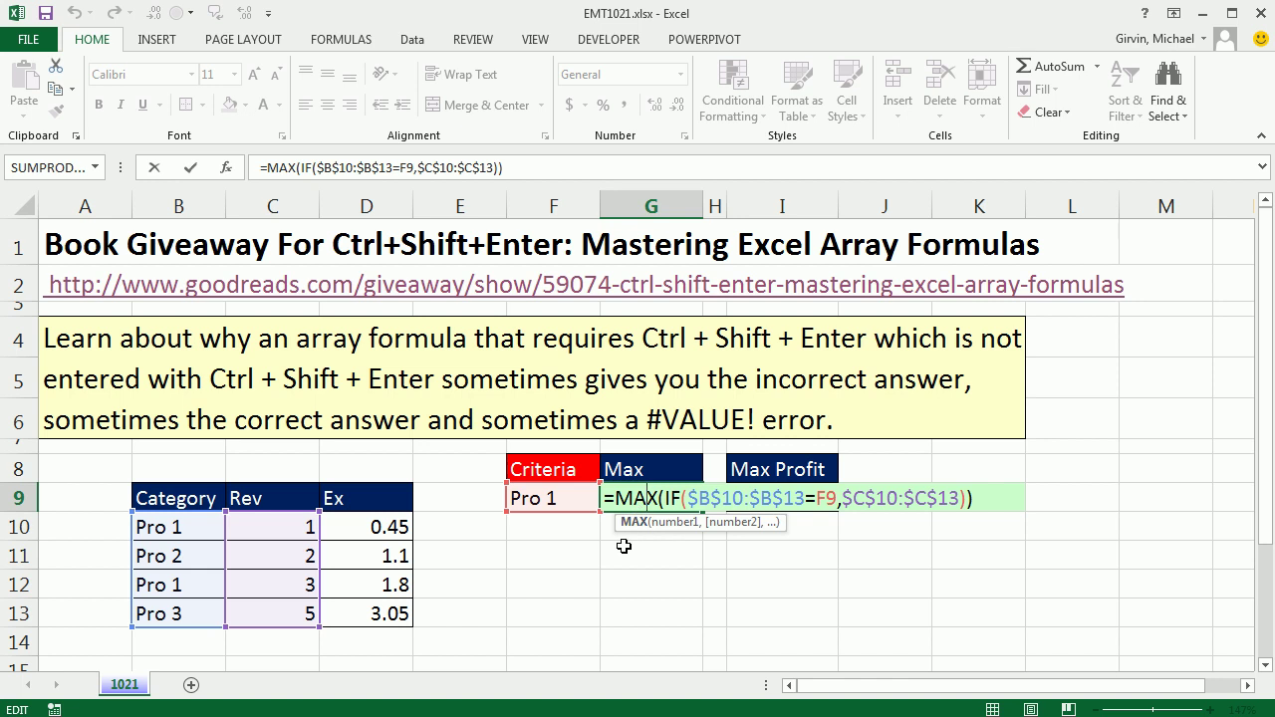
pyautogui.click(688, 499)
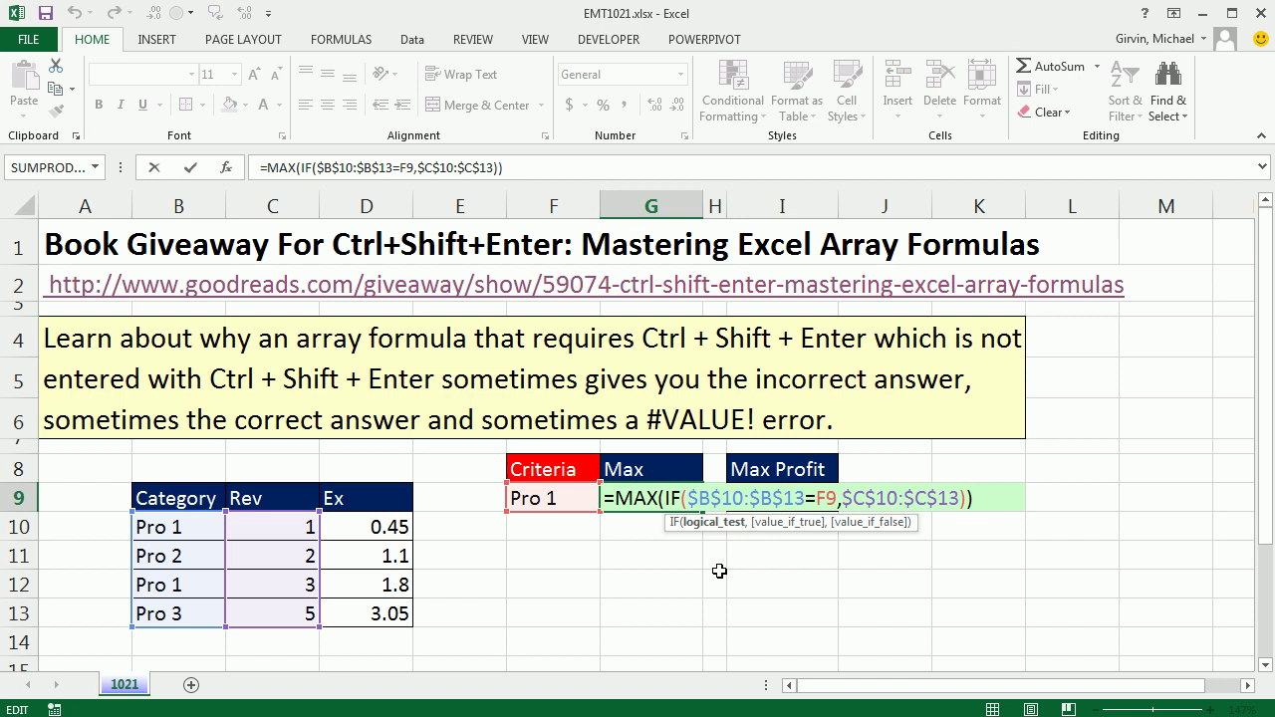
pyautogui.hotkey('ctrl', 'shift', 'Return')
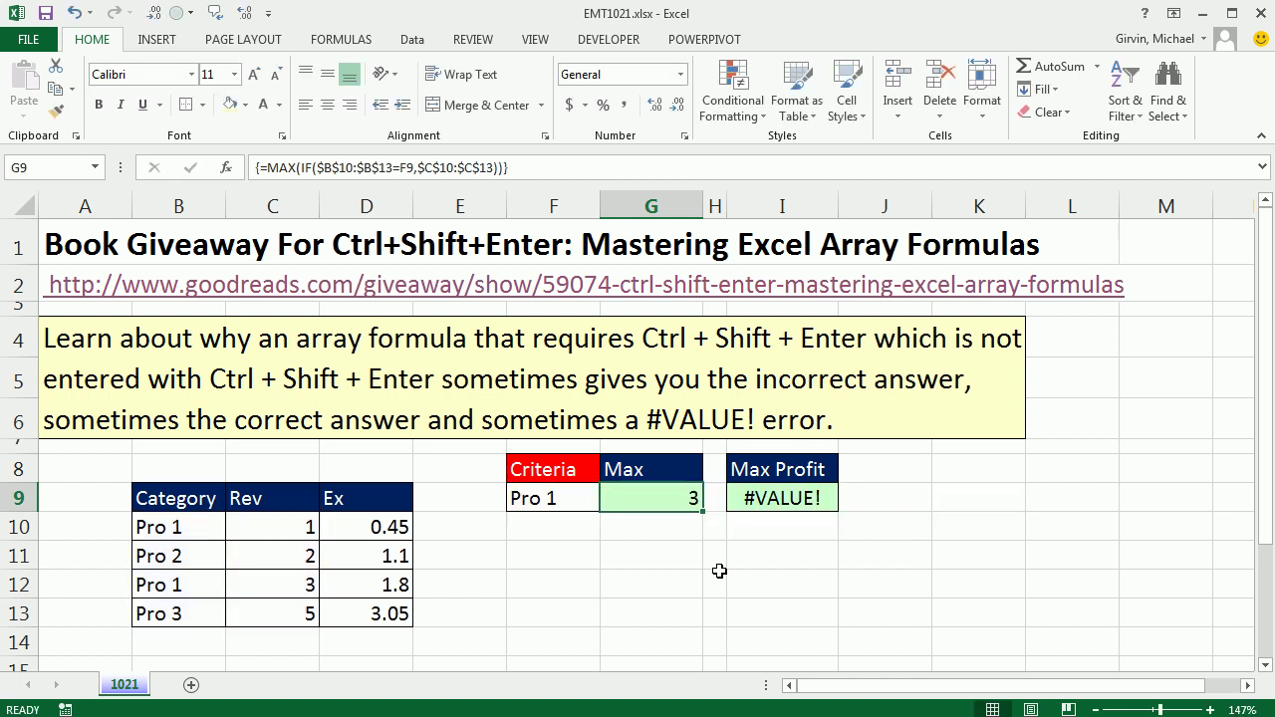
pyautogui.doubleClick(638, 498)
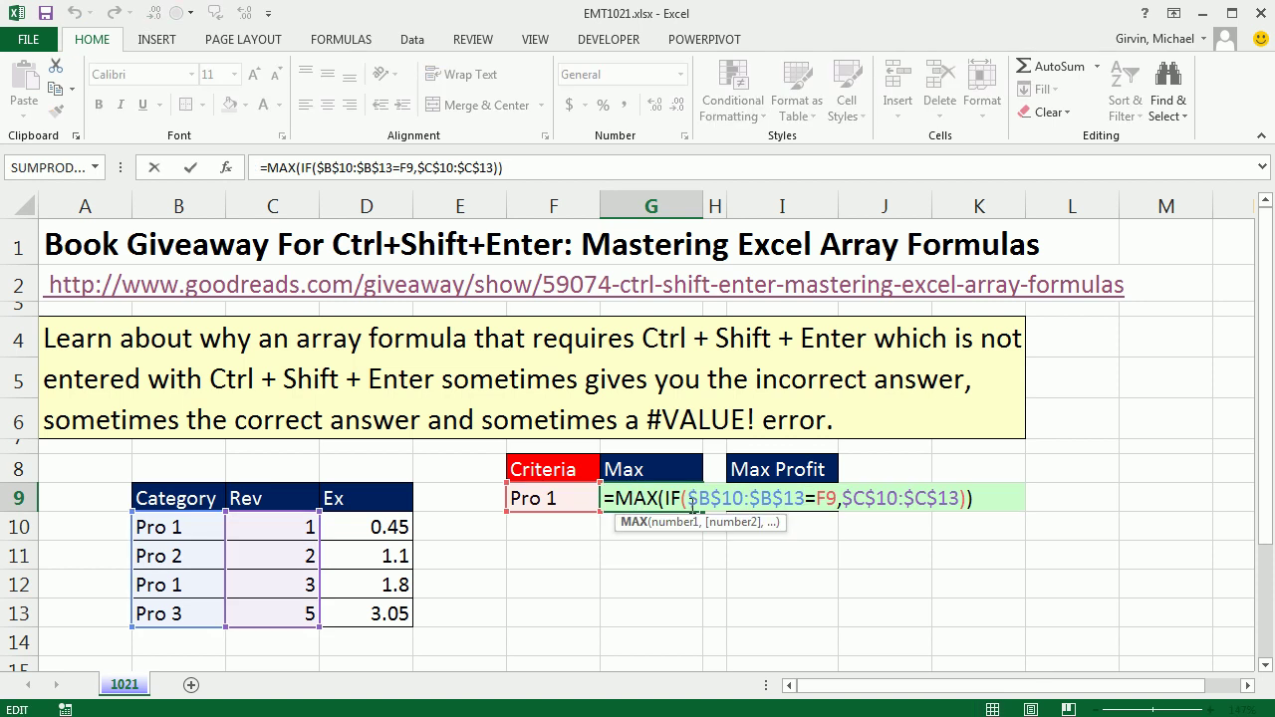
pyautogui.click(688, 500)
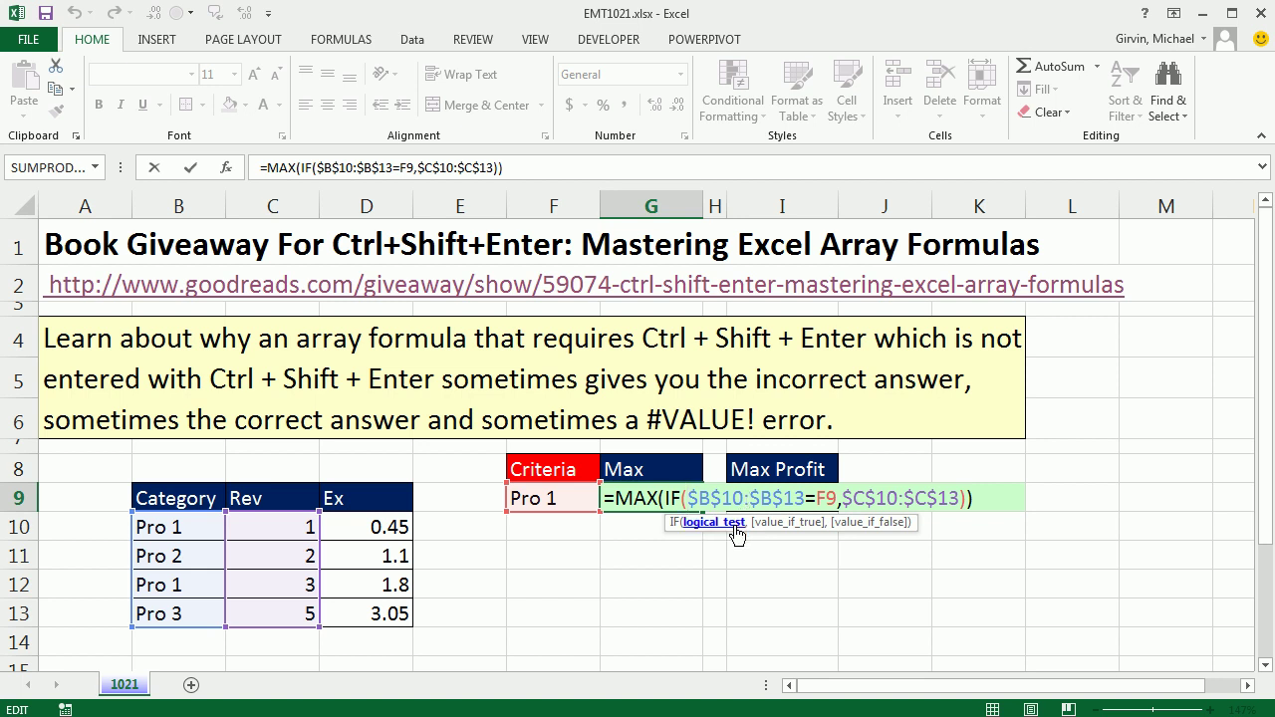
pyautogui.press('Return')
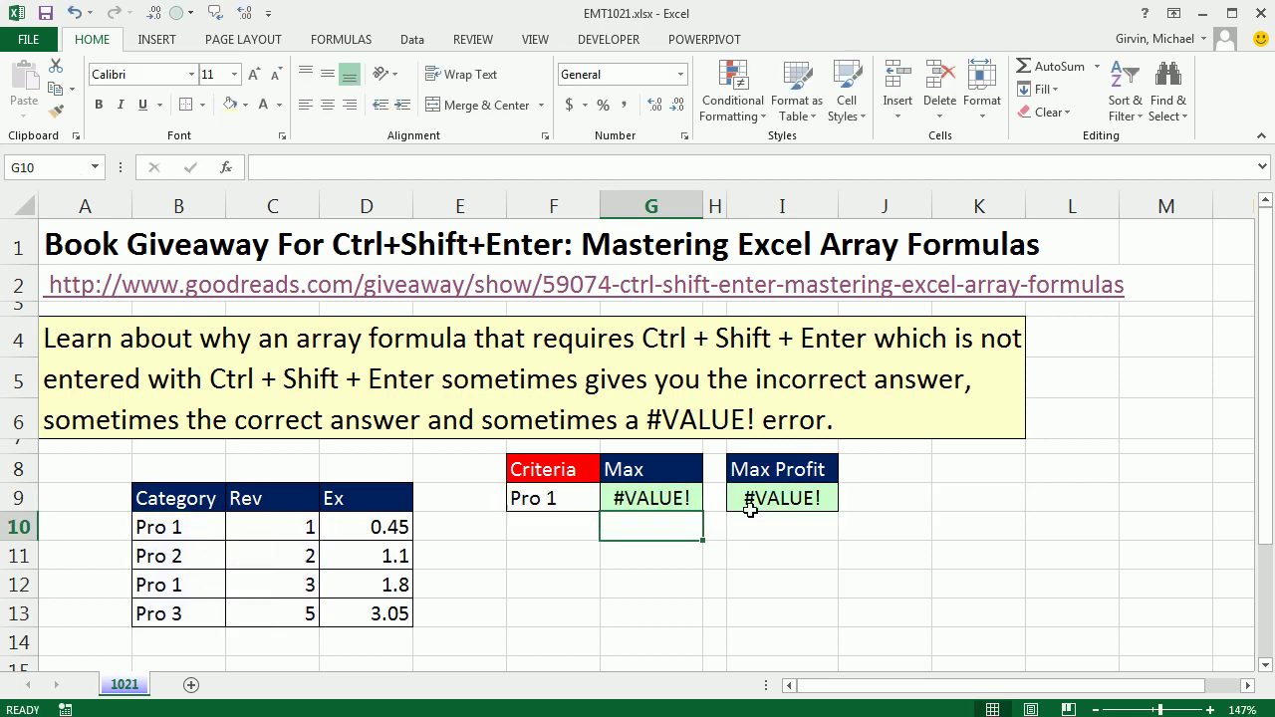
# Enter the Max Profit formula in I9 as an array formula, and re-enter it as an ordinary formula
pyautogui.doubleClick(763, 498)
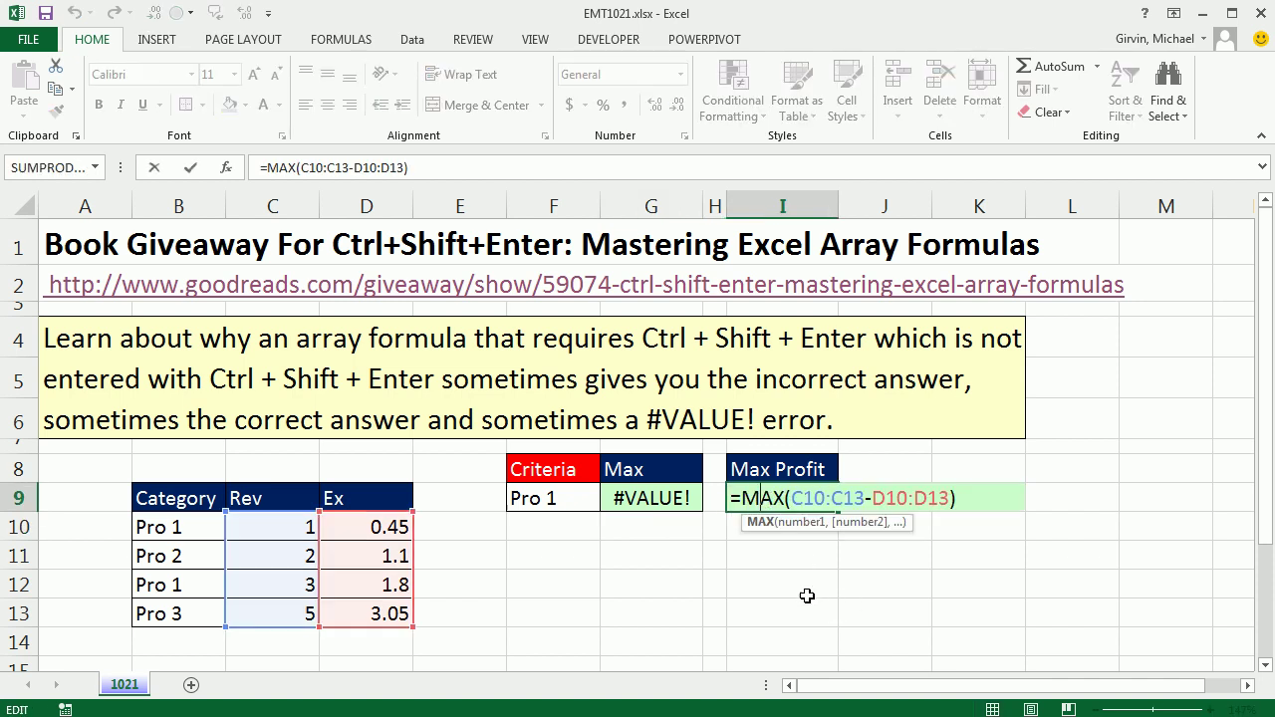
pyautogui.click(794, 498)
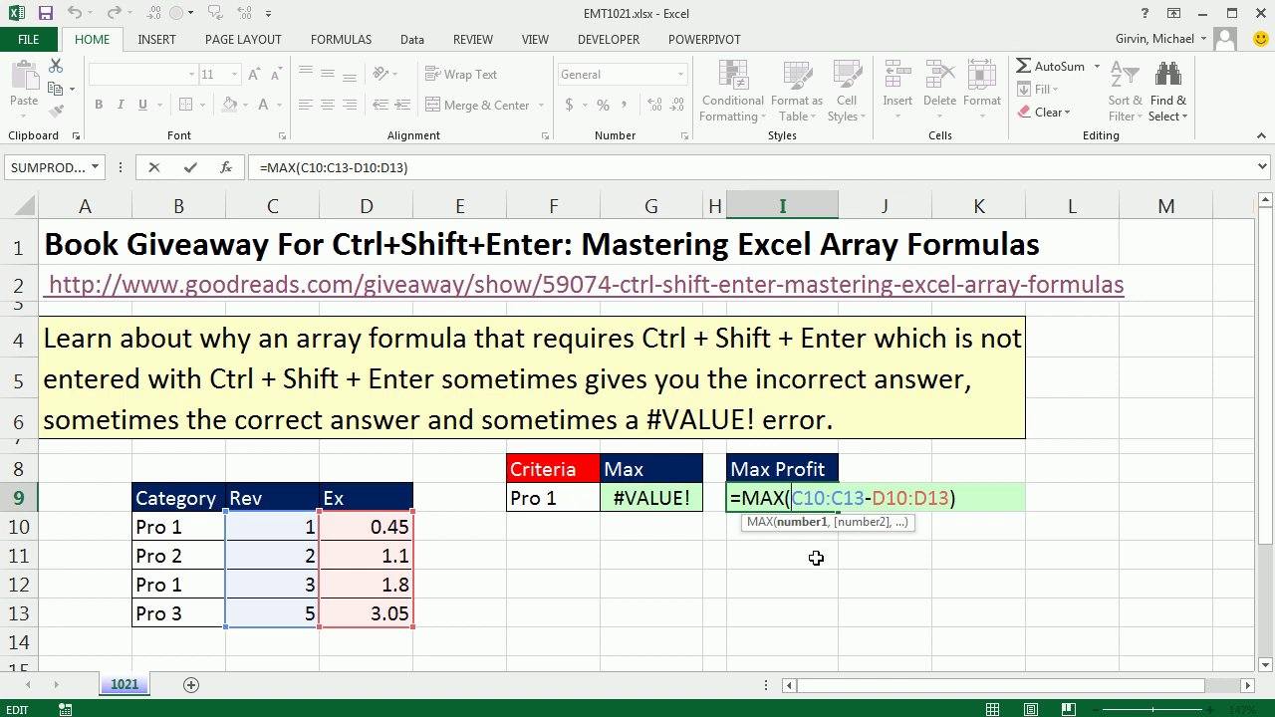
pyautogui.hotkey('ctrl', 'shift', 'Return')
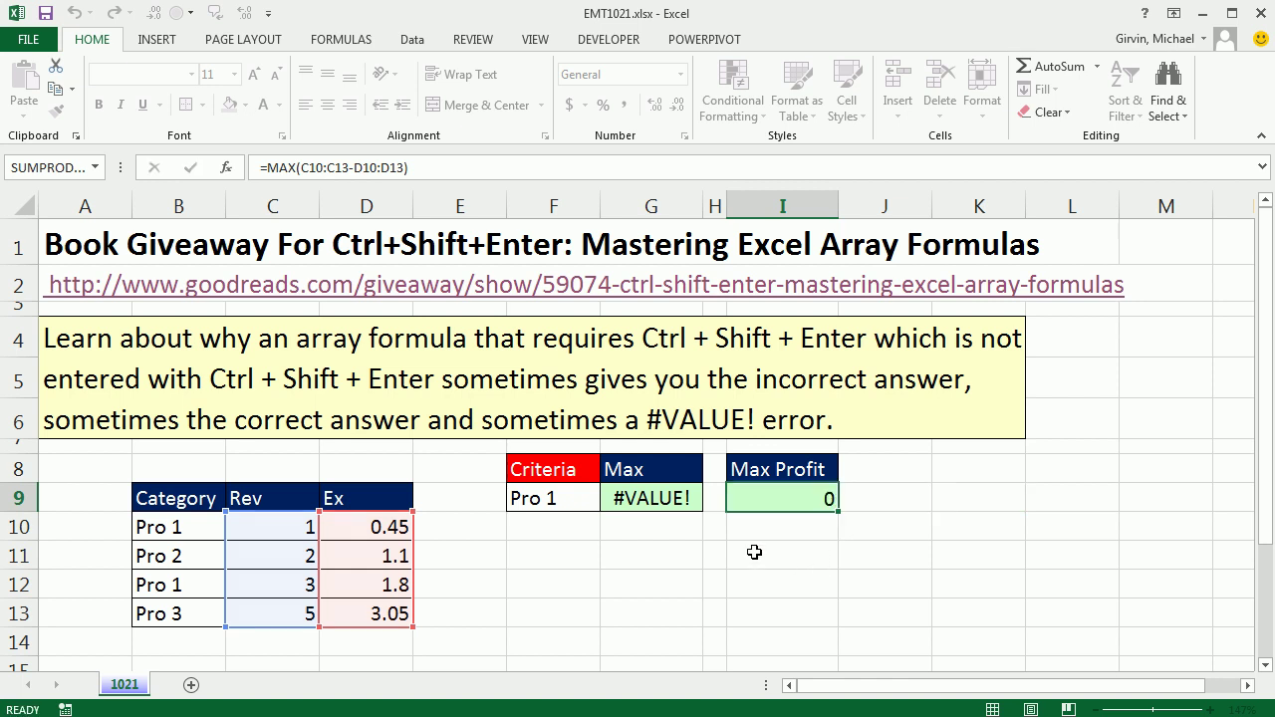
pyautogui.press('F2')
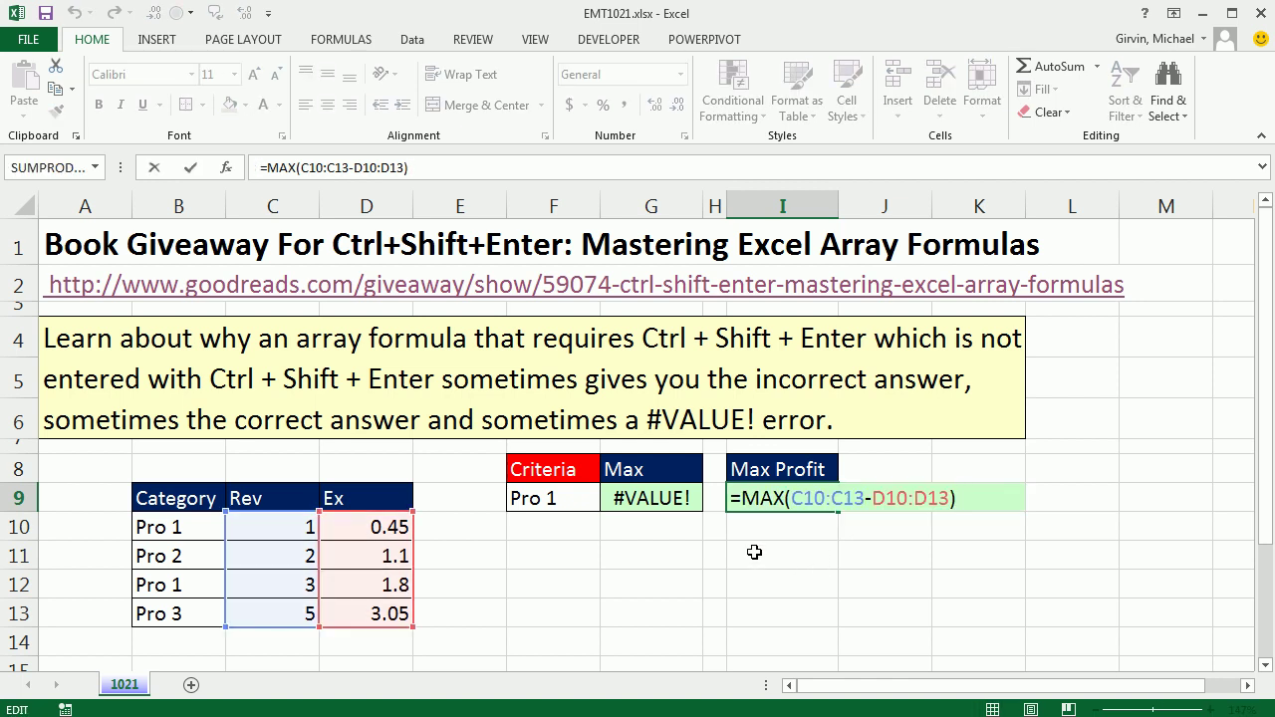
pyautogui.press('Return')
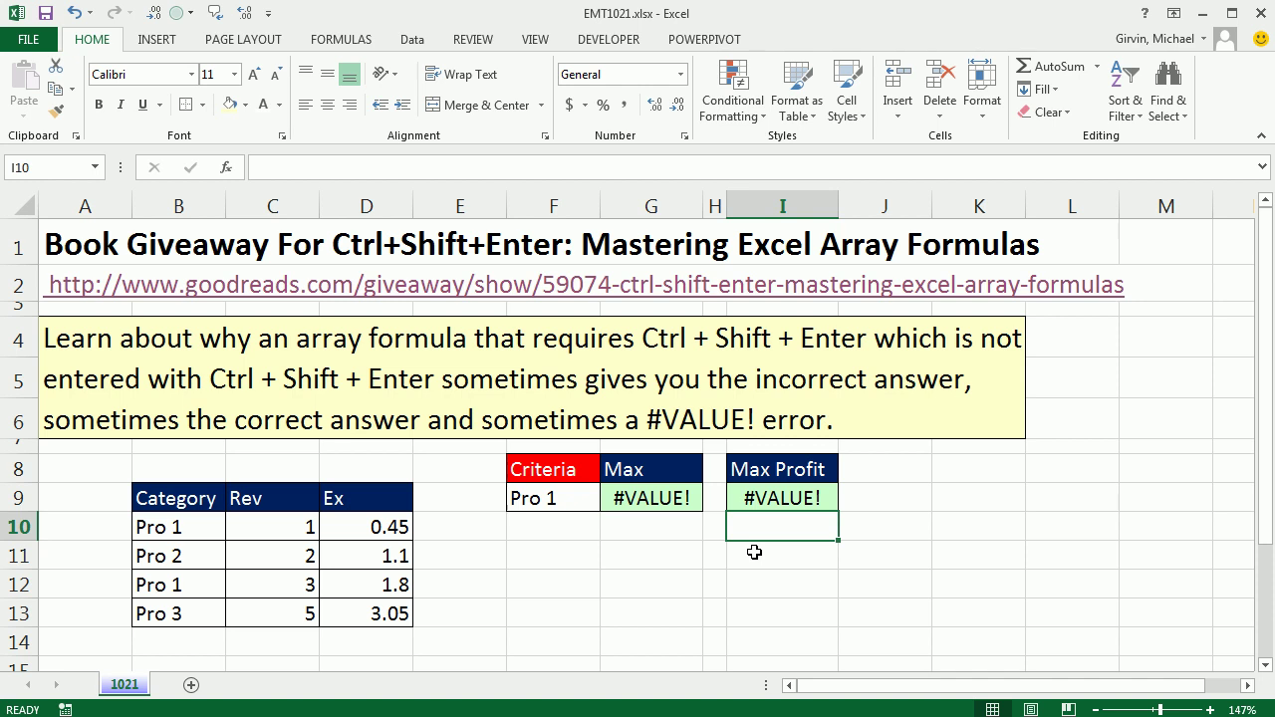
# Move the Criteria and Max block to F13:G14 and the Max Profit block to I13:I14
pyautogui.moveTo(543, 471); pyautogui.dragTo(649, 495)
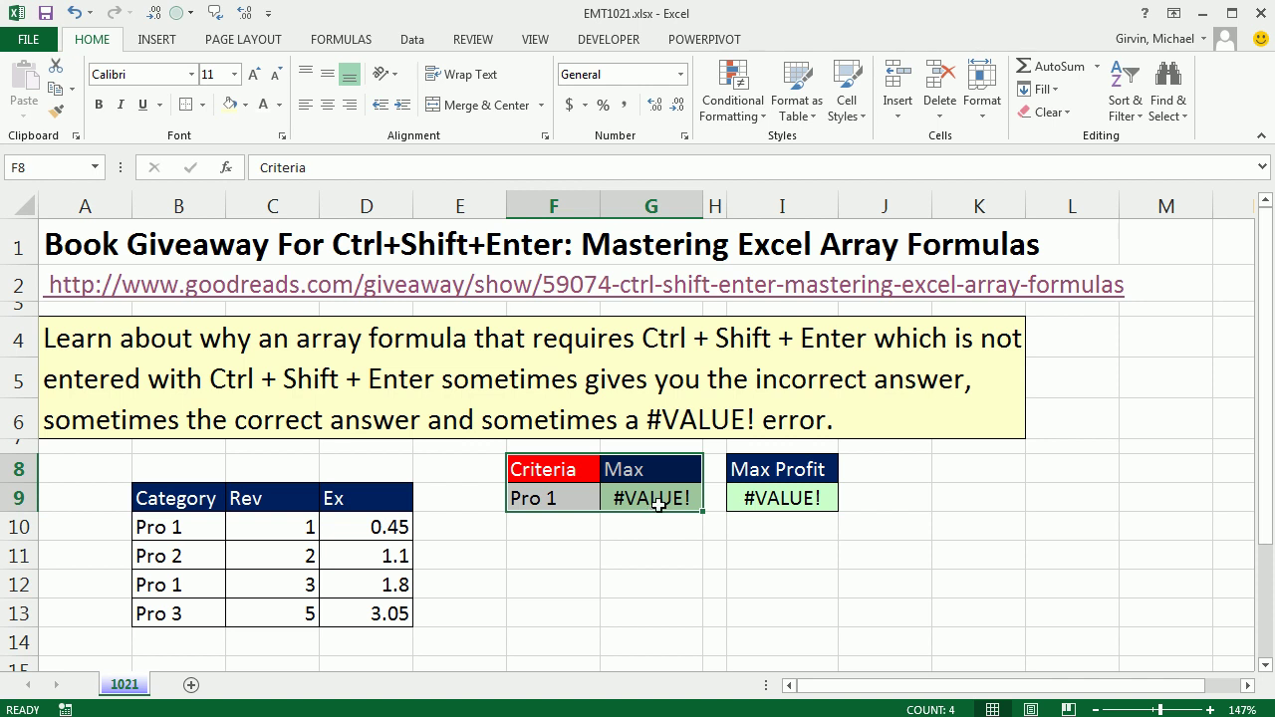
pyautogui.moveTo(663, 524); pyautogui.dragTo(683, 530)
pyautogui.moveTo(682, 541); pyautogui.dragTo(669, 643)
pyautogui.moveTo(777, 469); pyautogui.dragTo(788, 646)
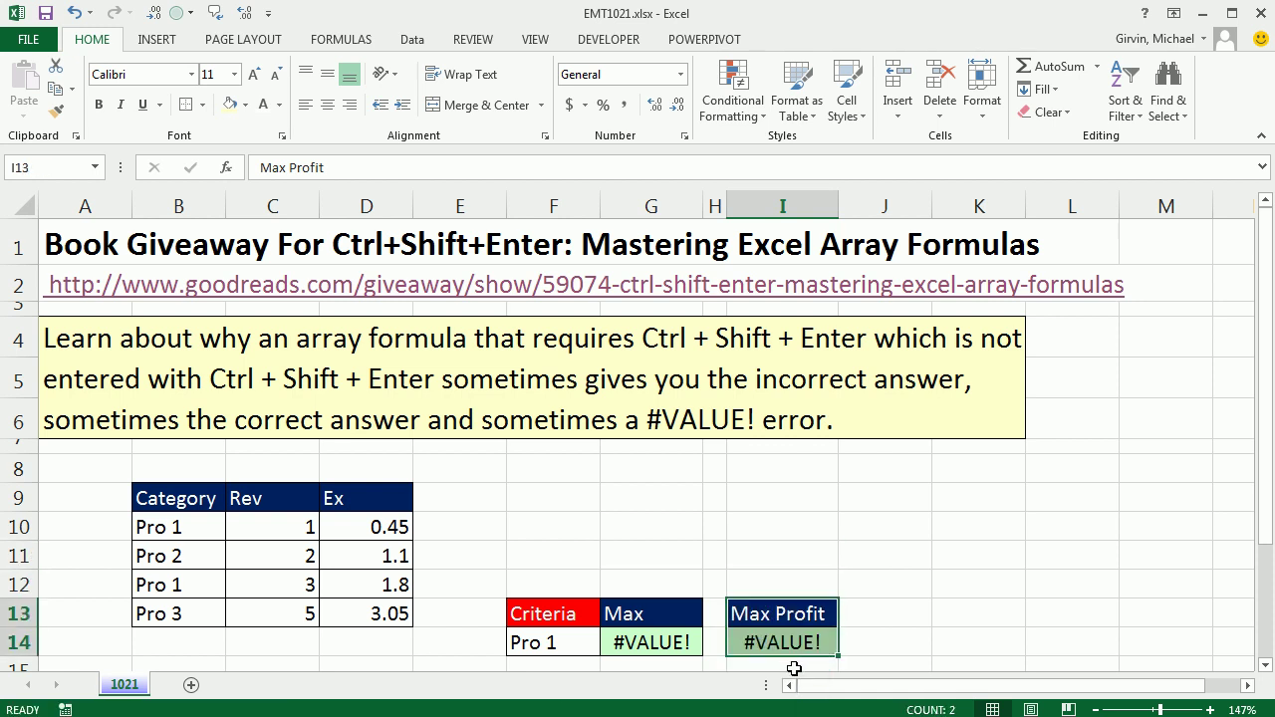
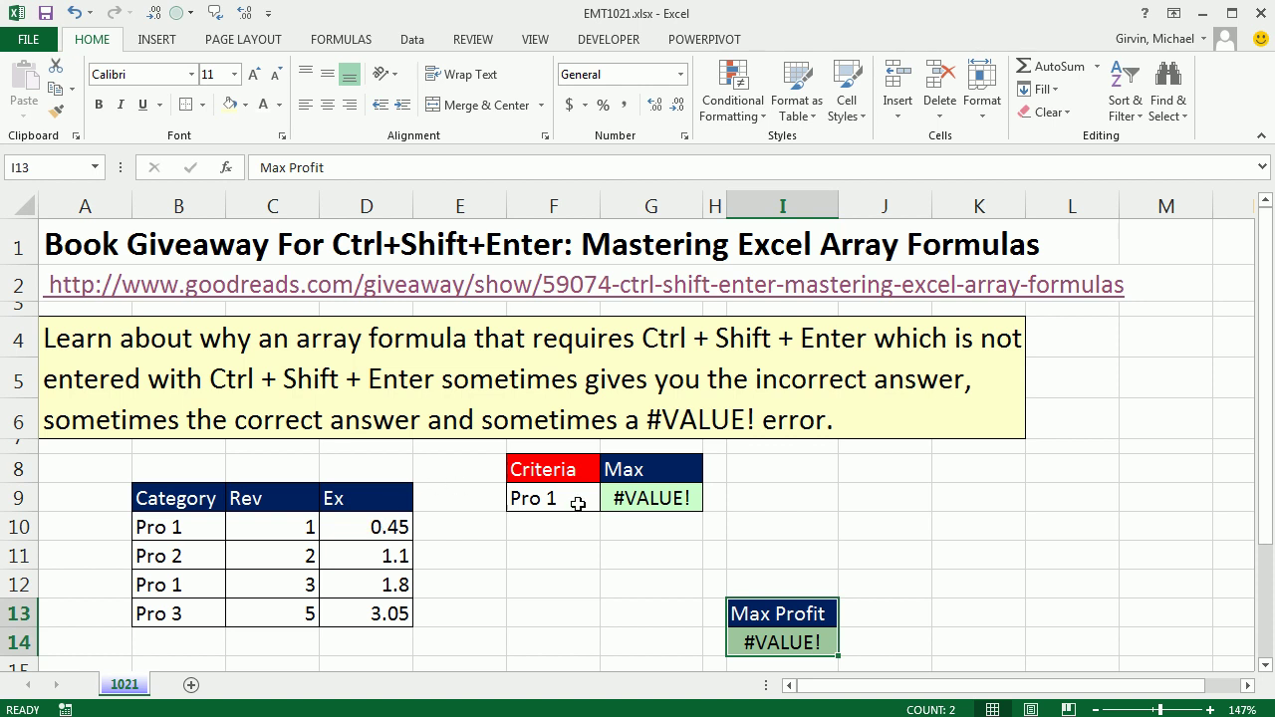
# Move the Criteria and Max block to F9:G10 and step through the G10 formula completely with Evaluate Formula
pyautogui.moveTo(561, 452); pyautogui.dragTo(662, 560)
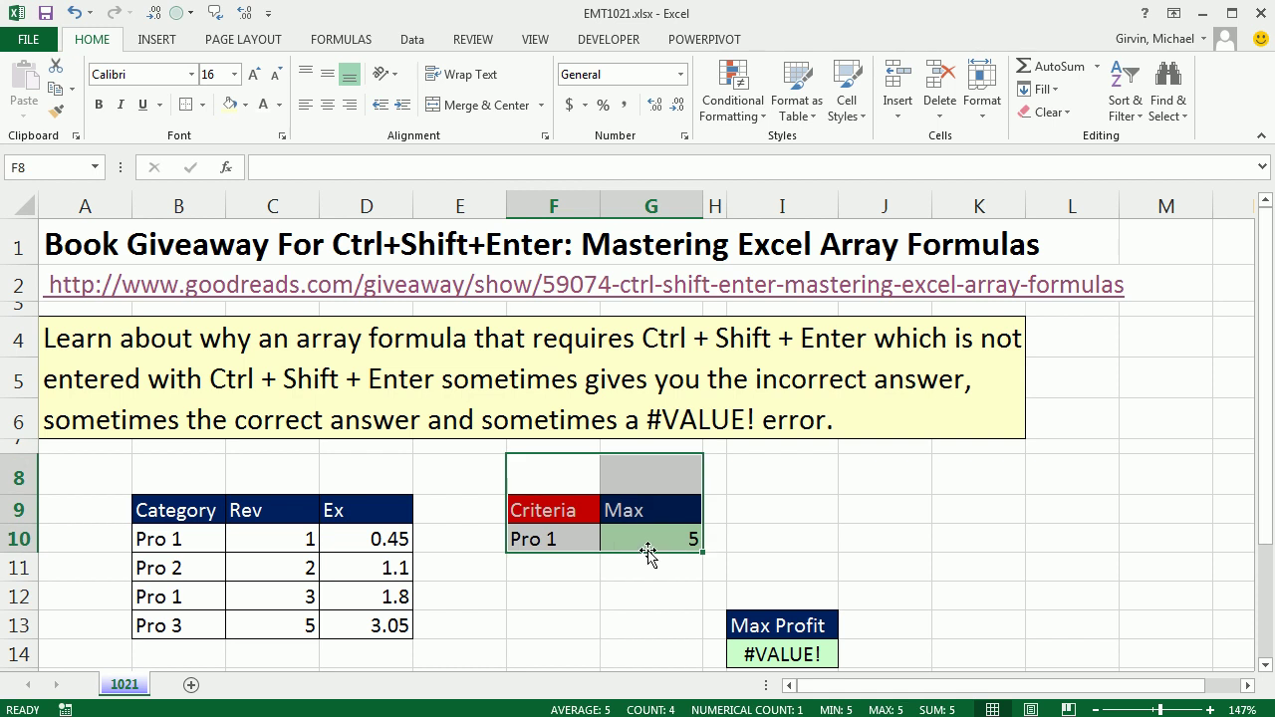
pyautogui.click(650, 534)
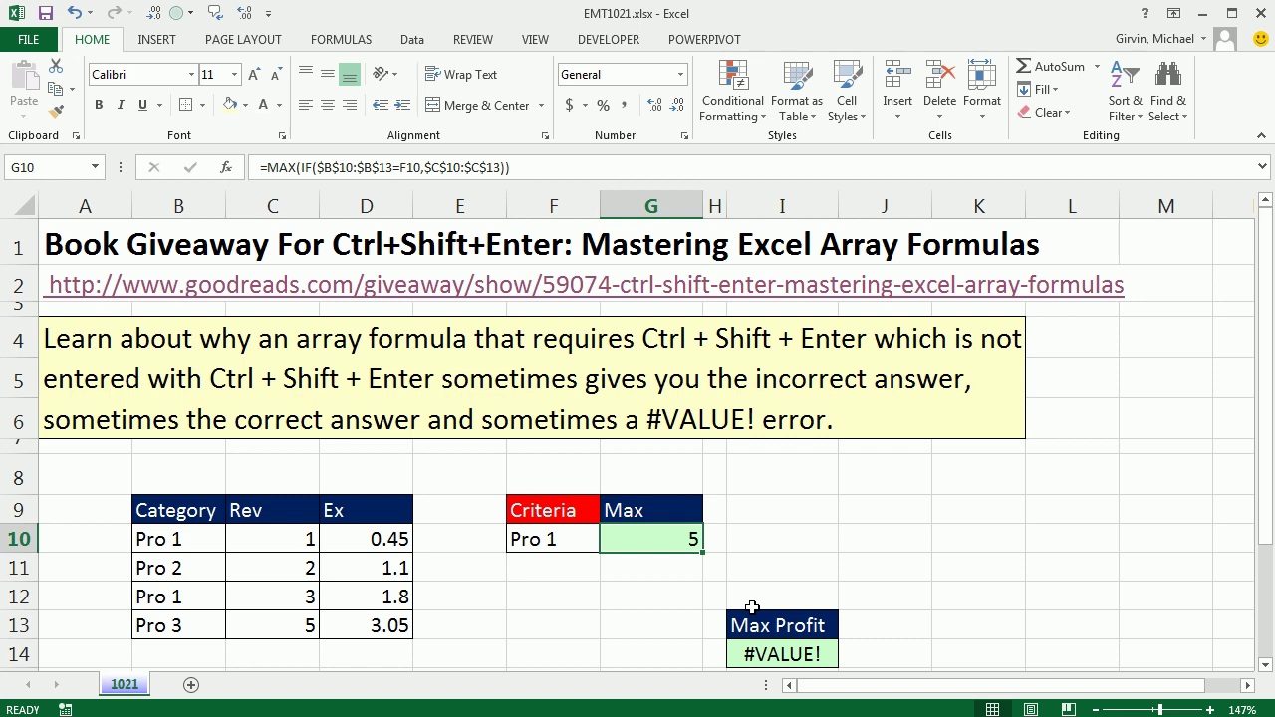
pyautogui.press('alt')
pyautogui.press('m')
pyautogui.press('v')
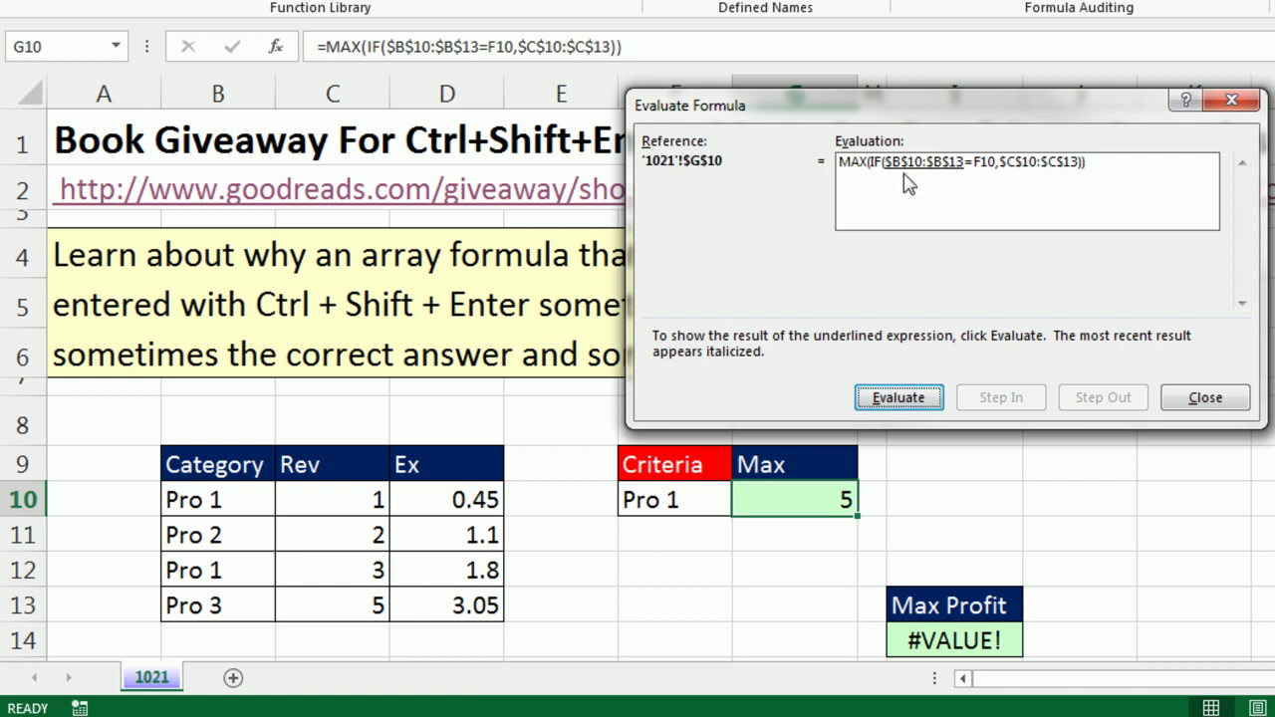
pyautogui.click(917, 398)
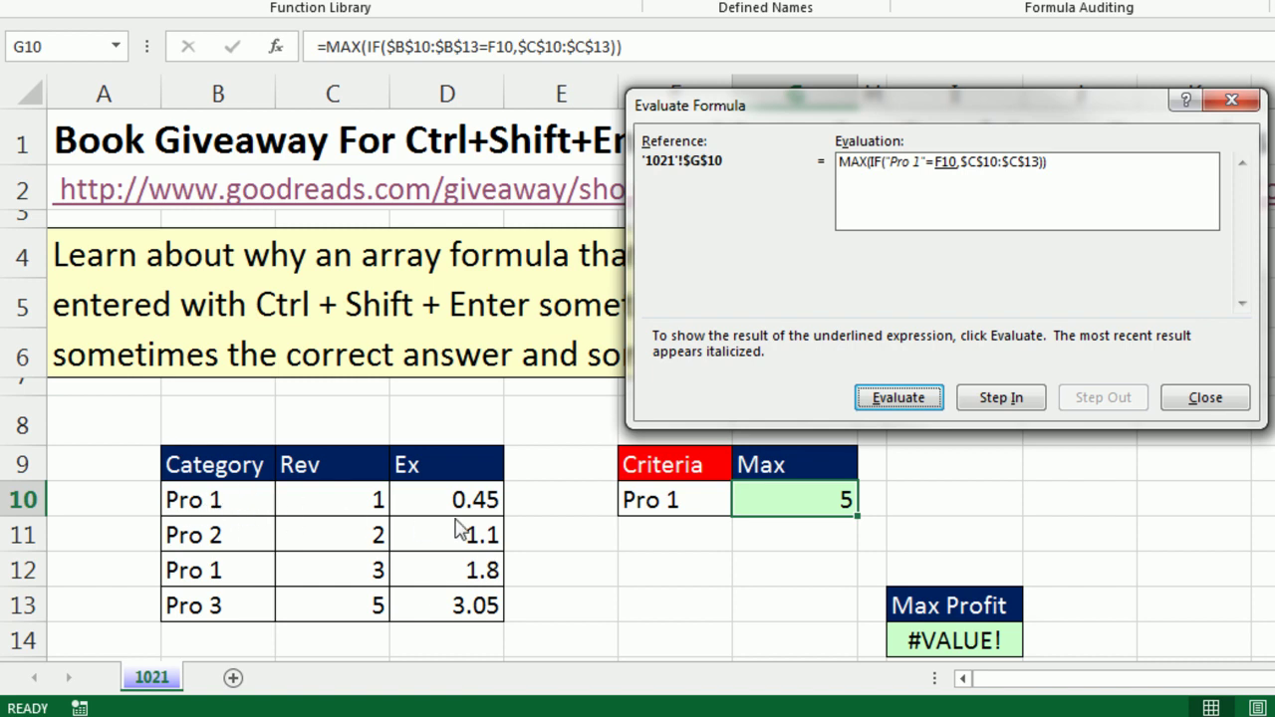
pyautogui.click(899, 397)
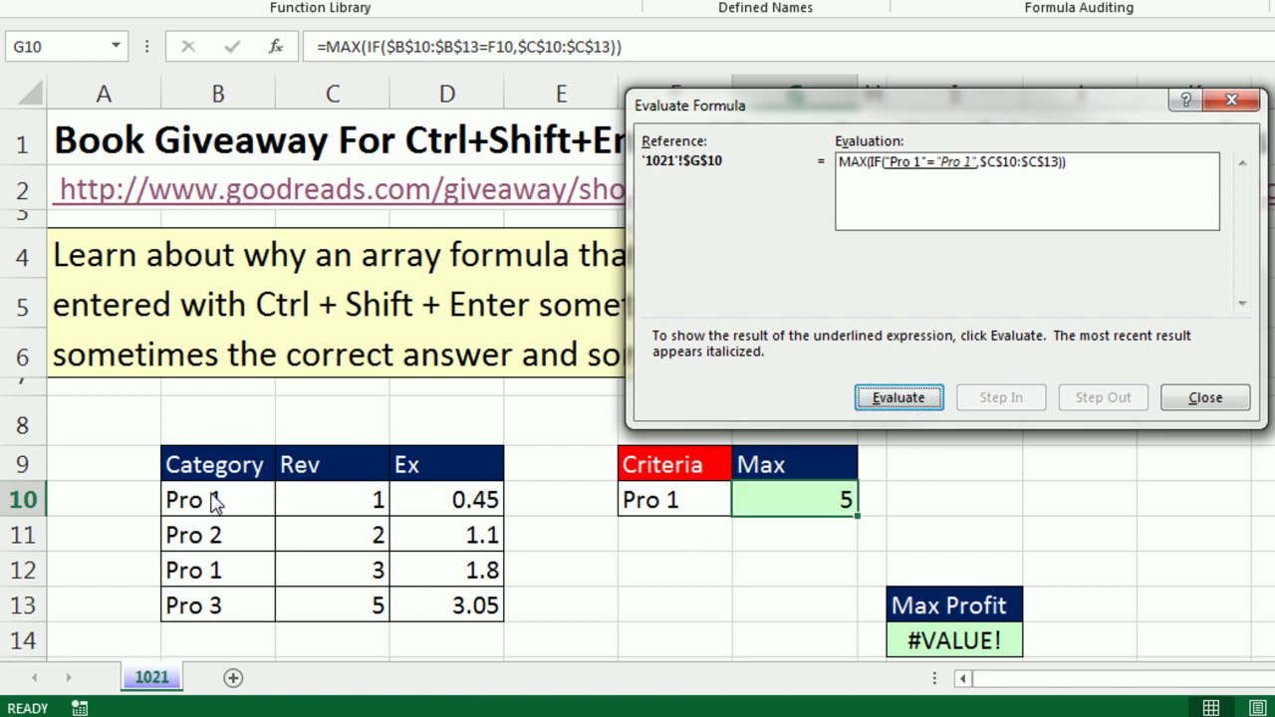
pyautogui.click(902, 395)
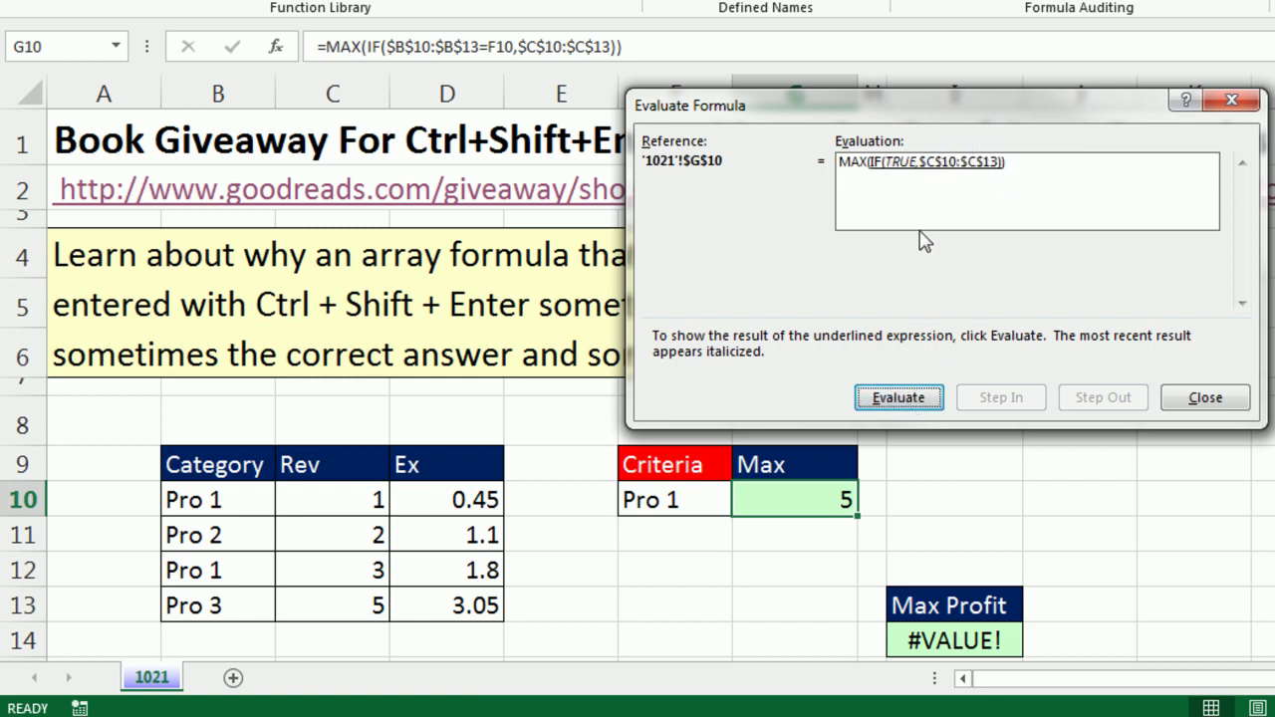
pyautogui.click(902, 404)
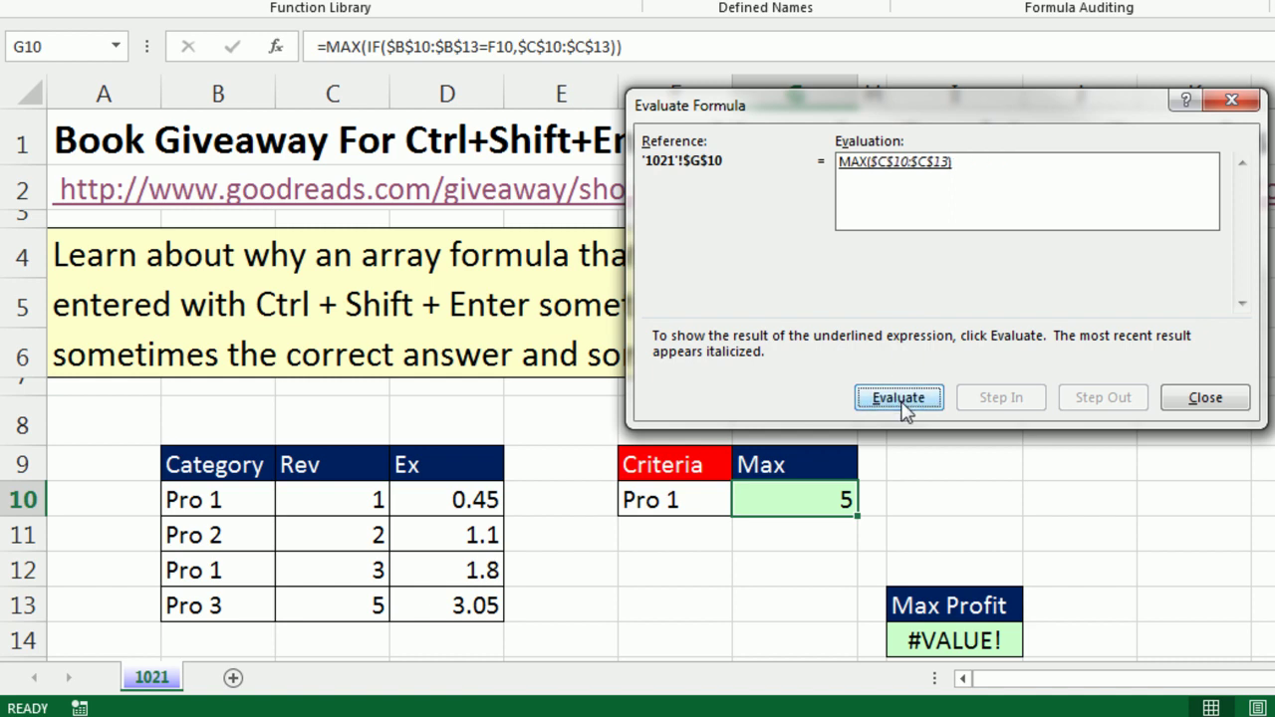
pyautogui.click(900, 398)
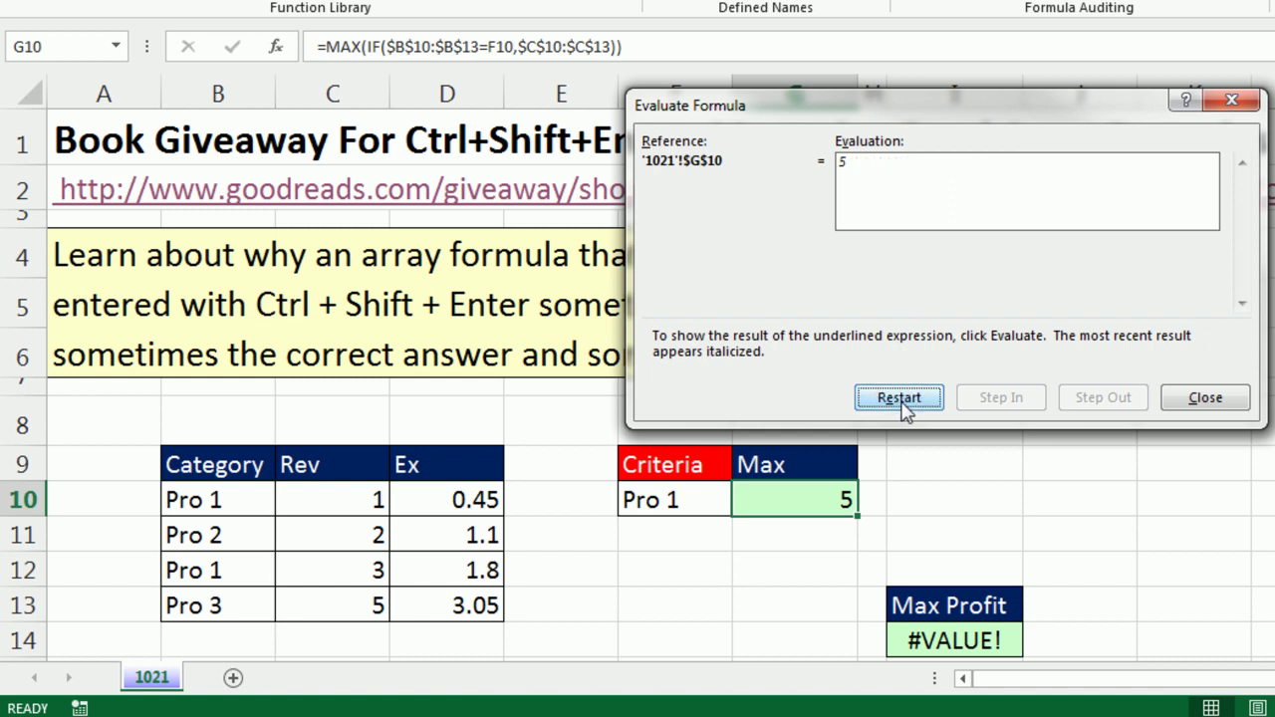
pyautogui.press('Escape')
# Move the Criteria and Max block to F10:G11 and step through the G11 formula with Evaluate Formula
pyautogui.click(711, 458)
pyautogui.moveTo(632, 464); pyautogui.dragTo(814, 535)
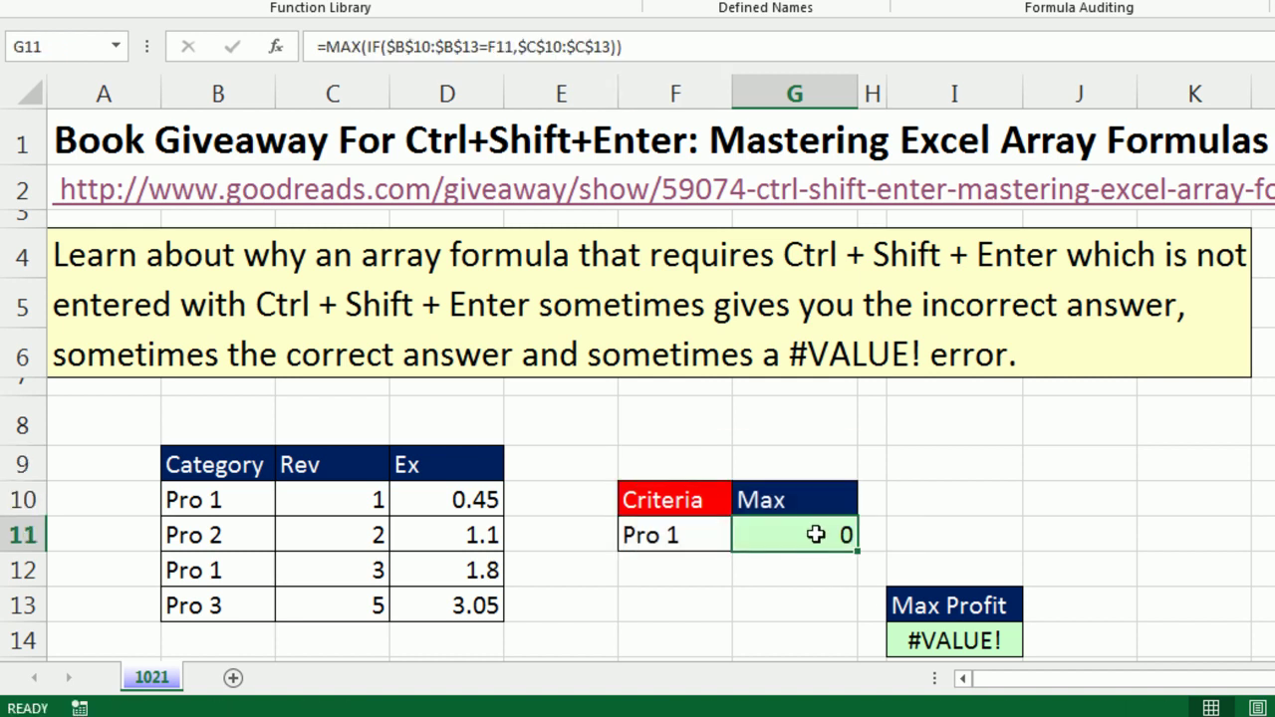
pyautogui.hotkey('alt', 'm')
pyautogui.press('v')
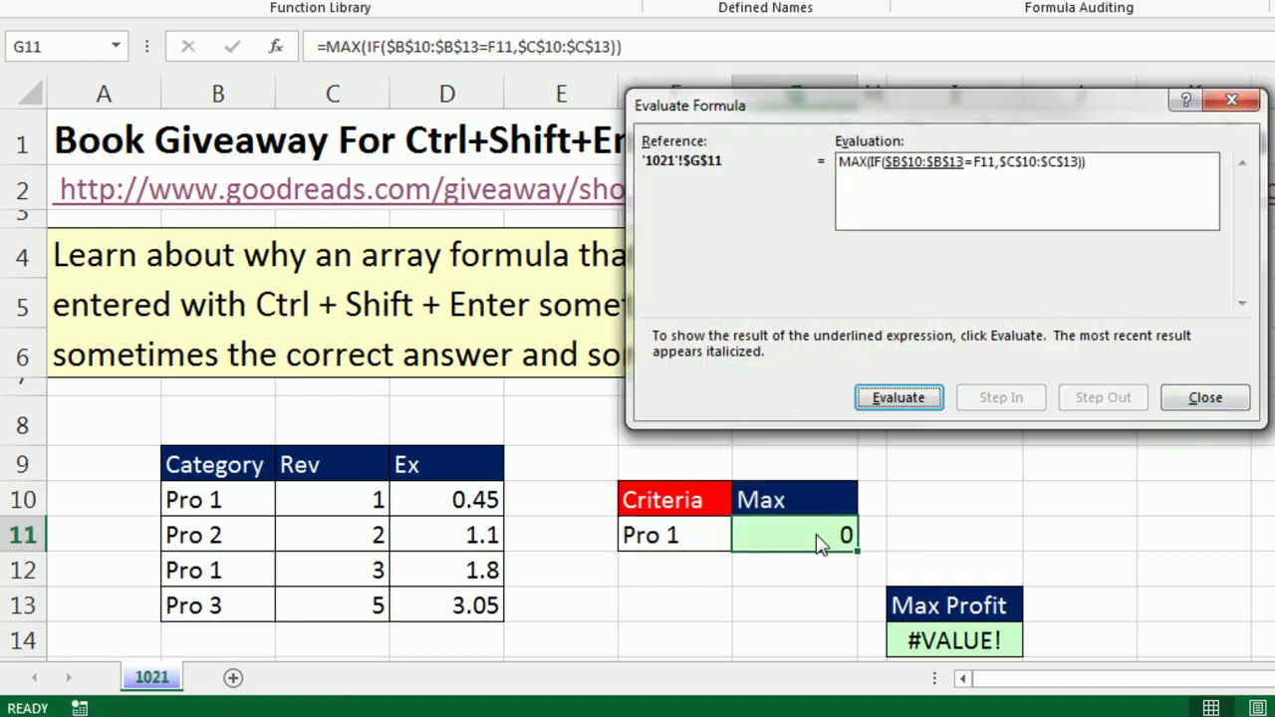
pyautogui.click(929, 400)
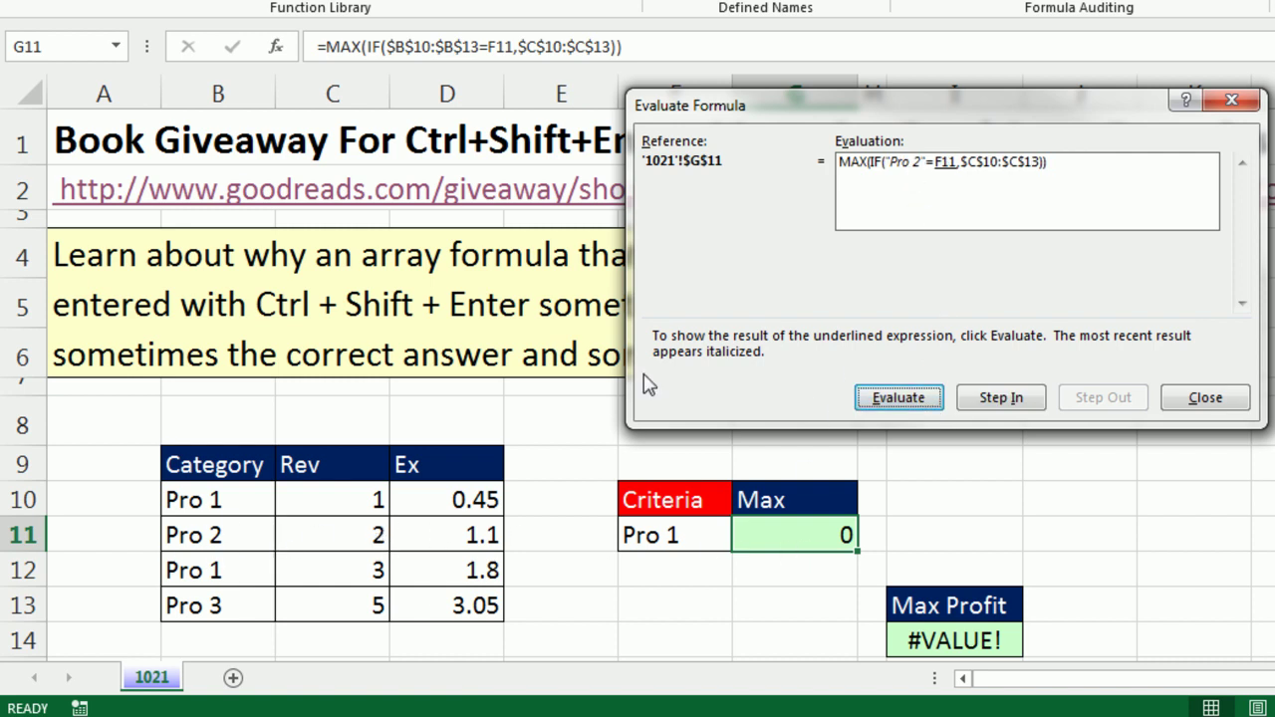
pyautogui.click(927, 398)
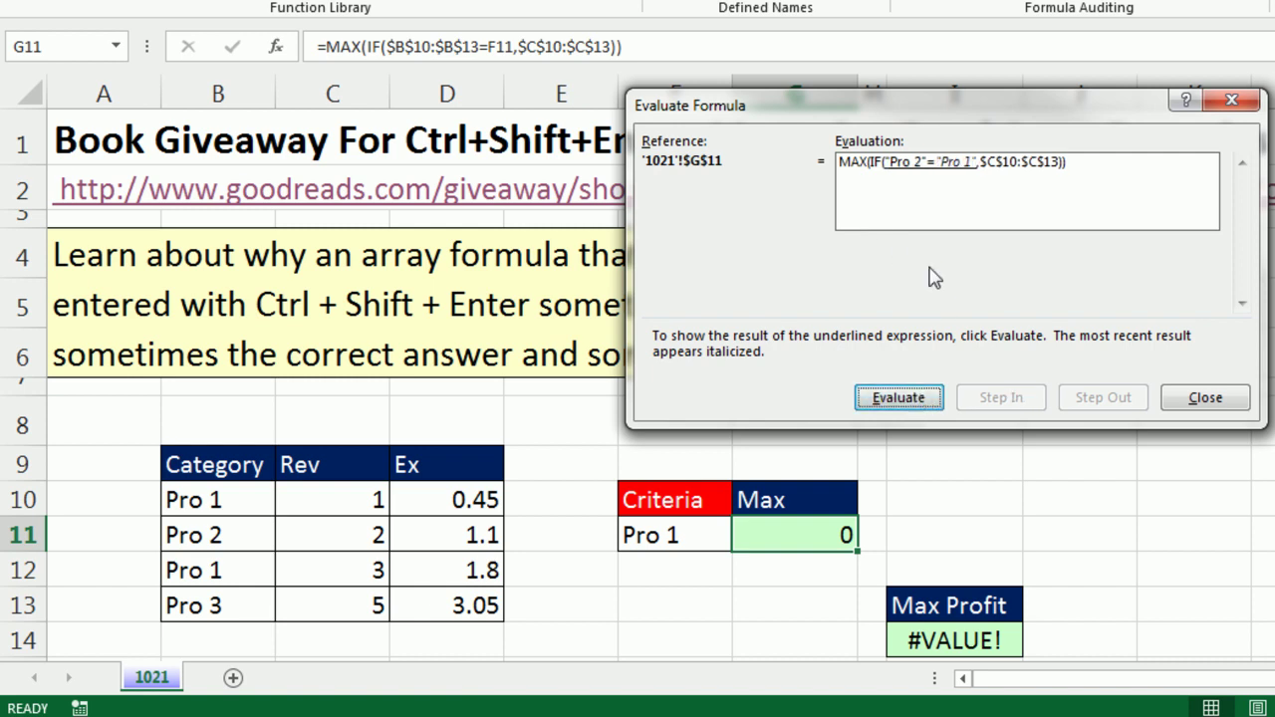
pyautogui.click(913, 397)
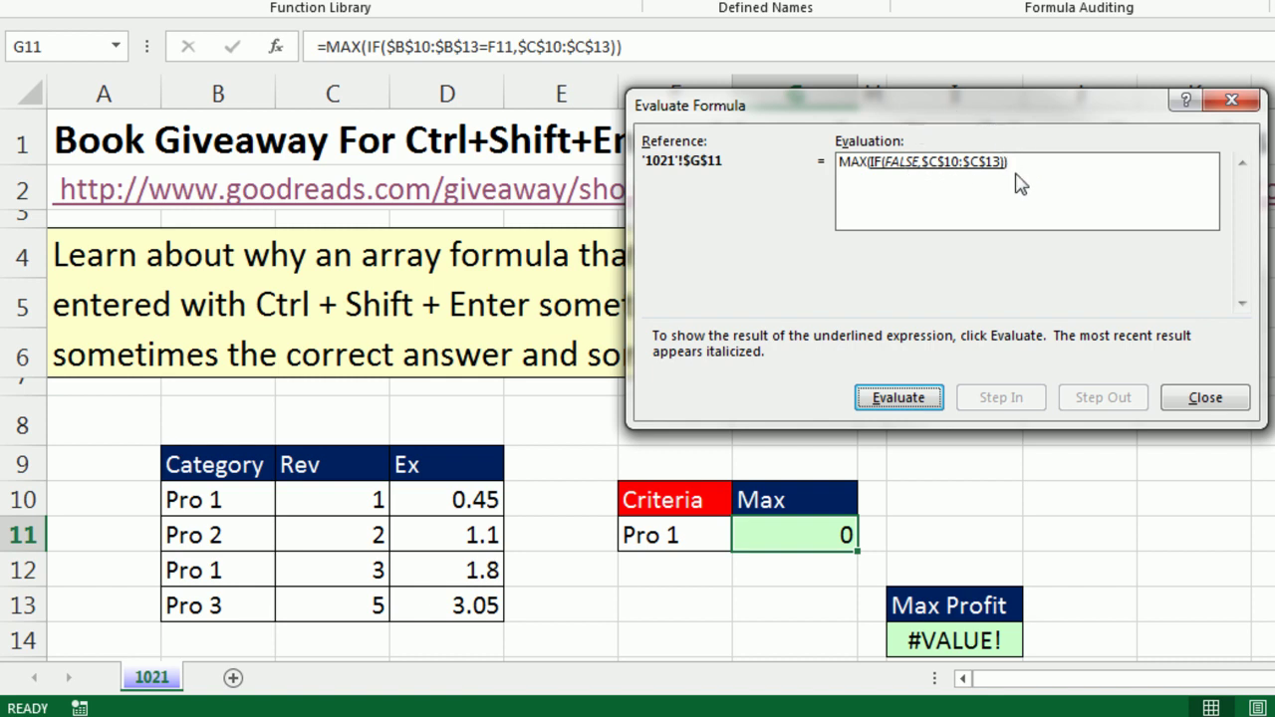
pyautogui.click(899, 398)
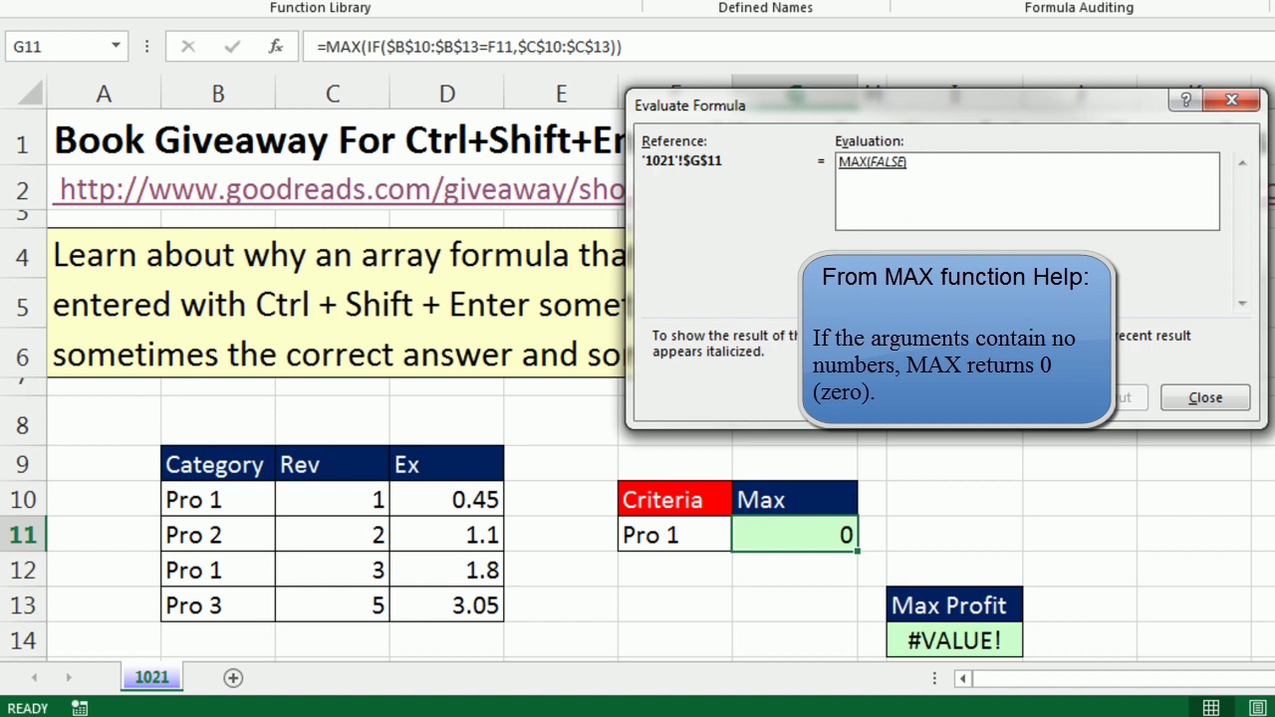
pyautogui.press('Return')
pyautogui.press('Escape')
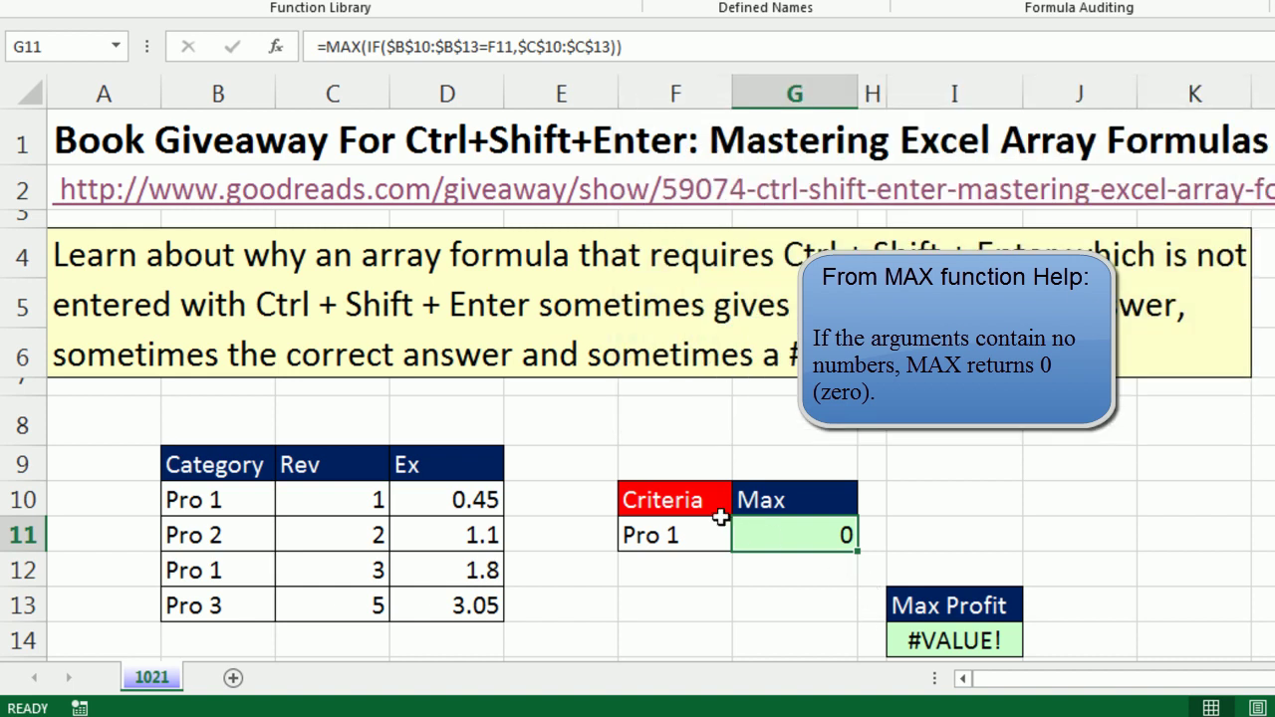
# Move the Criteria and Max block down one row to F11:G12
pyautogui.moveTo(638, 498); pyautogui.dragTo(782, 569)
pyautogui.moveTo(675, 509); pyautogui.dragTo(783, 551)
pyautogui.moveTo(783, 552); pyautogui.dragTo(823, 572)
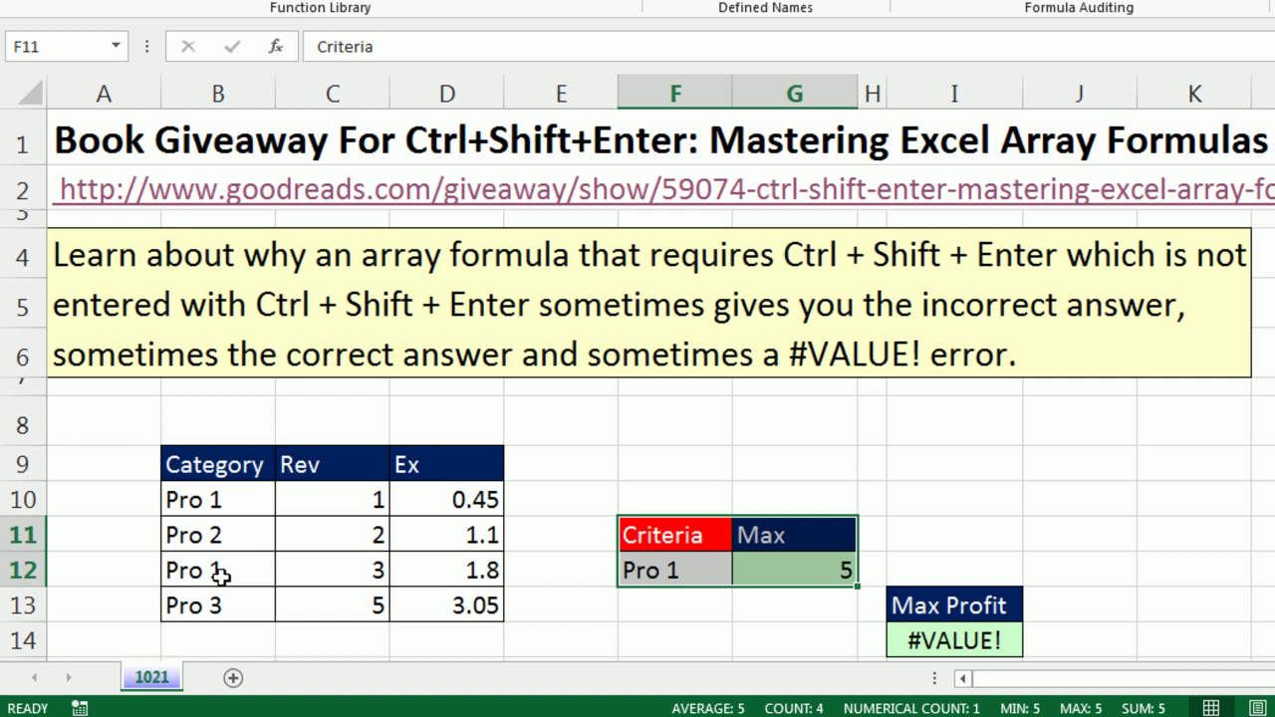
# Move the Max Profit block up to I8:I9, and shift it down one row to I9:I10
pyautogui.moveTo(917, 606); pyautogui.dragTo(919, 638)
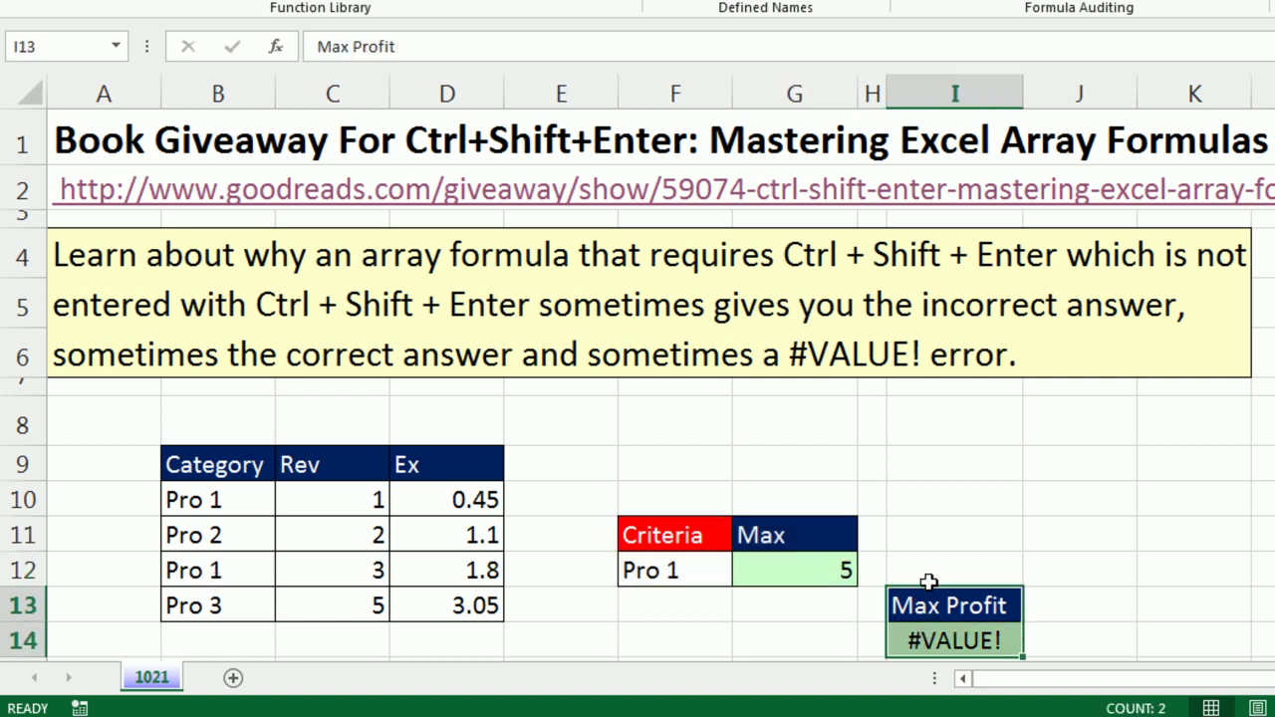
pyautogui.moveTo(925, 590); pyautogui.dragTo(965, 444)
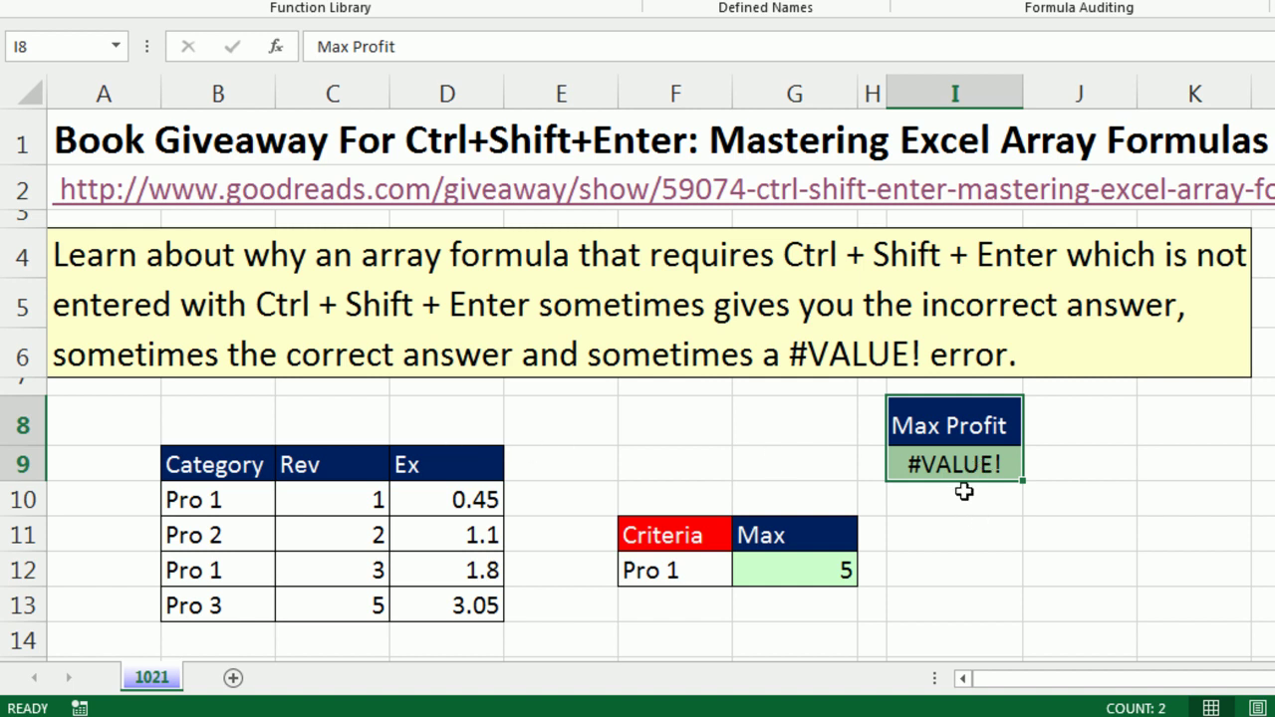
pyautogui.moveTo(927, 424); pyautogui.dragTo(929, 504)
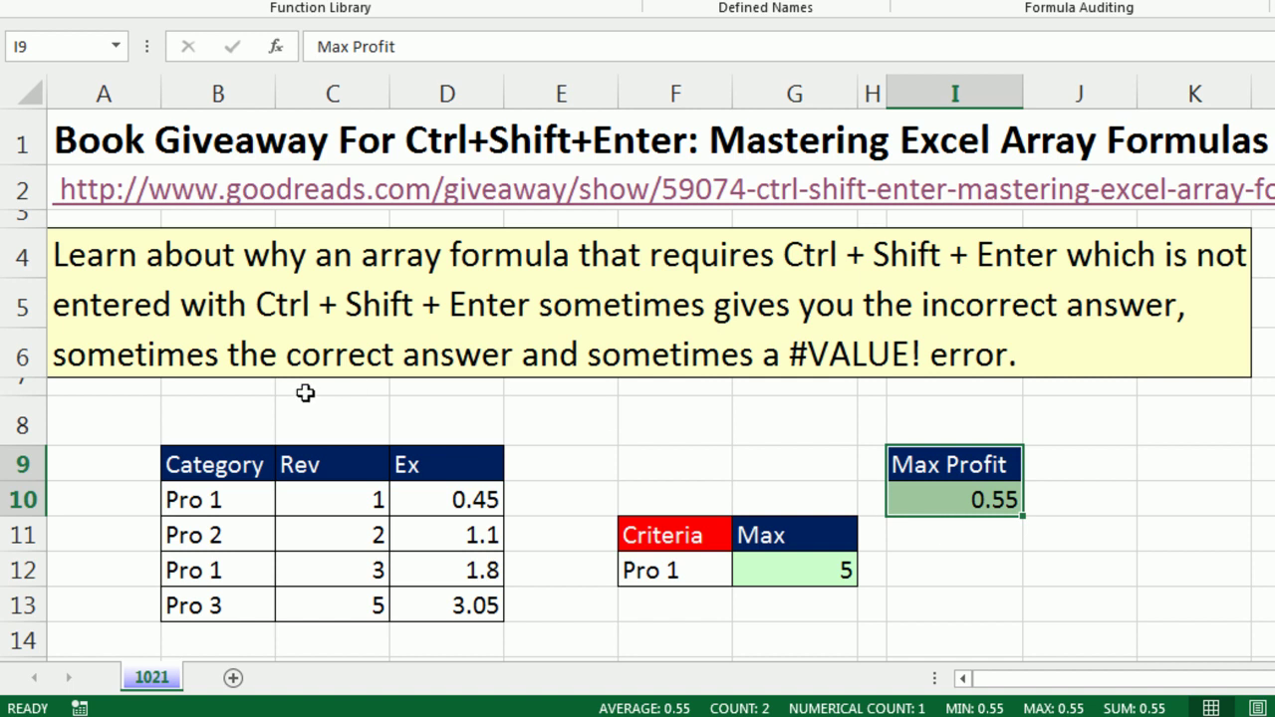
# Step through the Max Profit formula in I10 with Evaluate Formula and close the evaluation
pyautogui.click(995, 499)
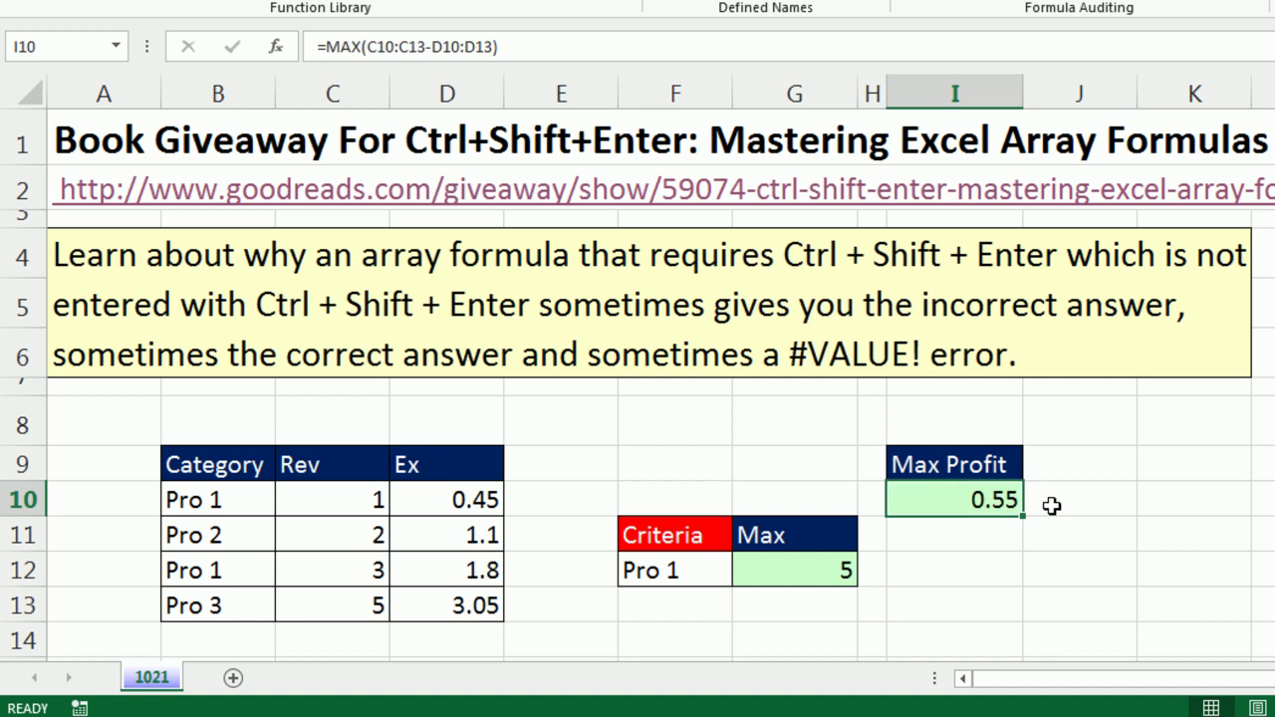
pyautogui.hotkey('alt', 'm')
pyautogui.press('v')
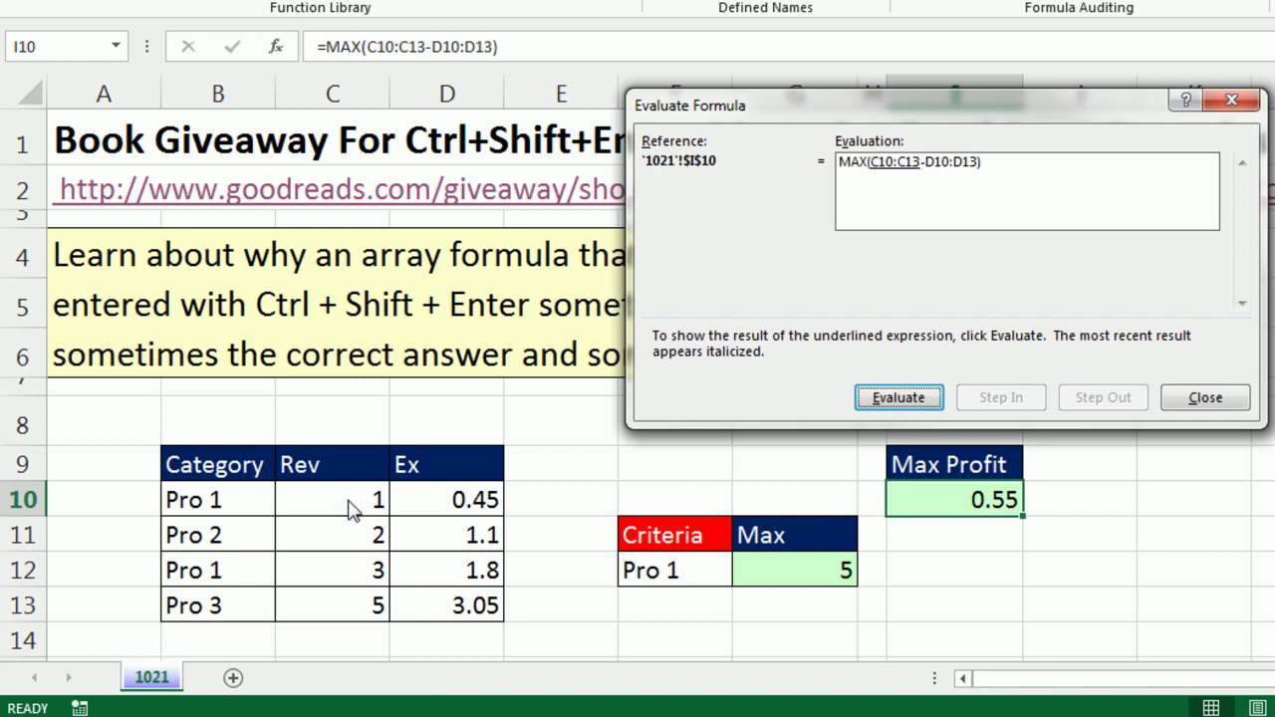
pyautogui.click(899, 398)
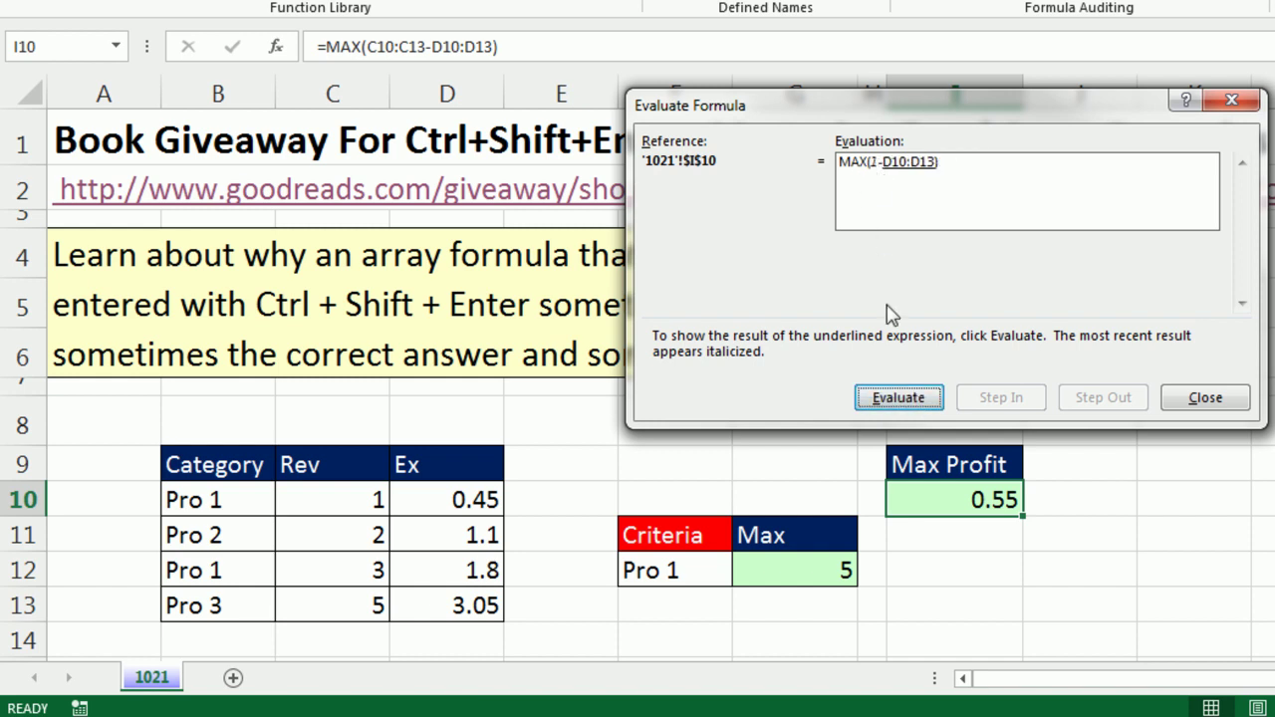
pyautogui.click(903, 404)
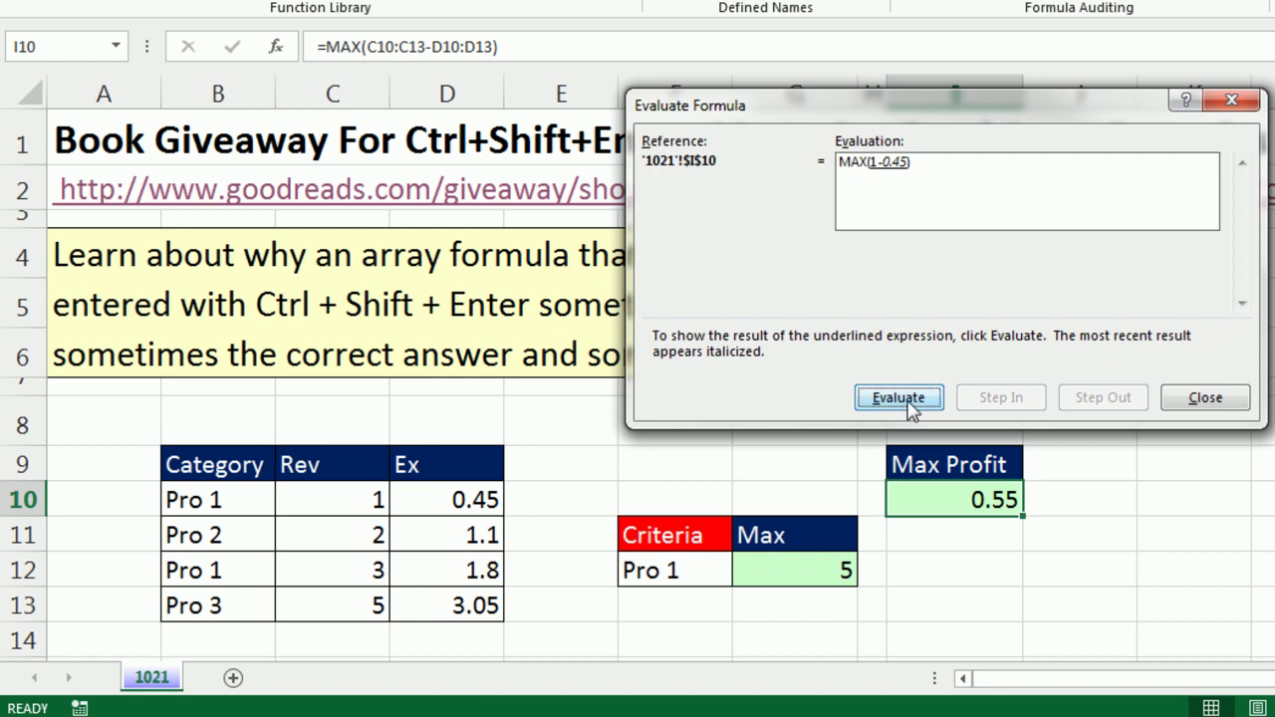
pyautogui.click(905, 400)
pyautogui.press('Escape')
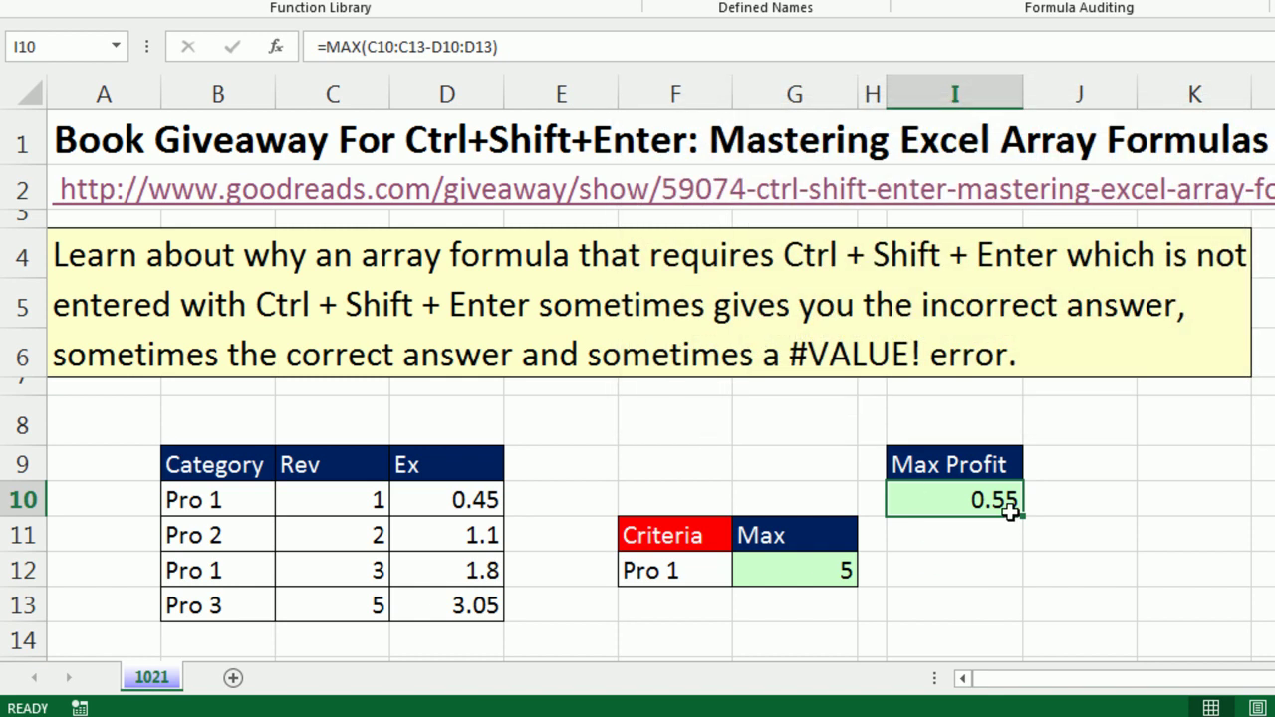
# Move the Max Profit block down to I10:I11, on to I11:I12, and farther down column I
pyautogui.moveTo(1002, 462); pyautogui.dragTo(1002, 505)
pyautogui.moveTo(925, 518); pyautogui.dragTo(1007, 539)
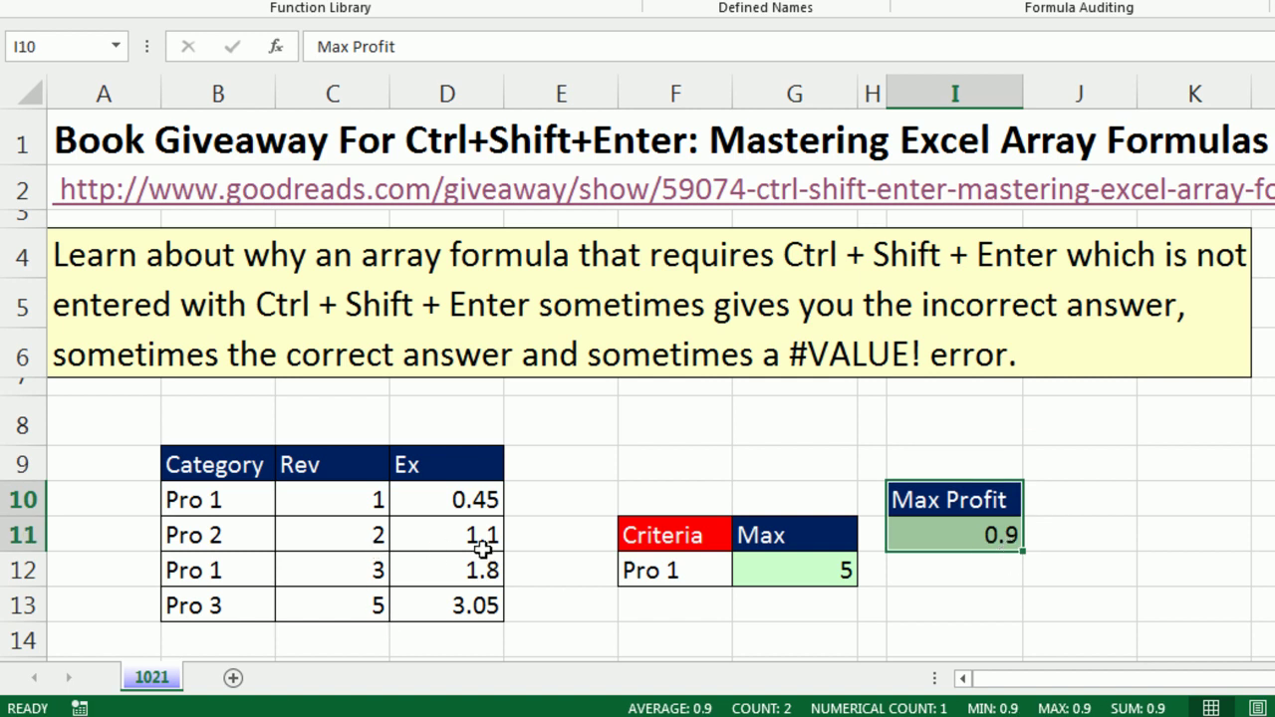
pyautogui.moveTo(946, 549); pyautogui.dragTo(934, 581)
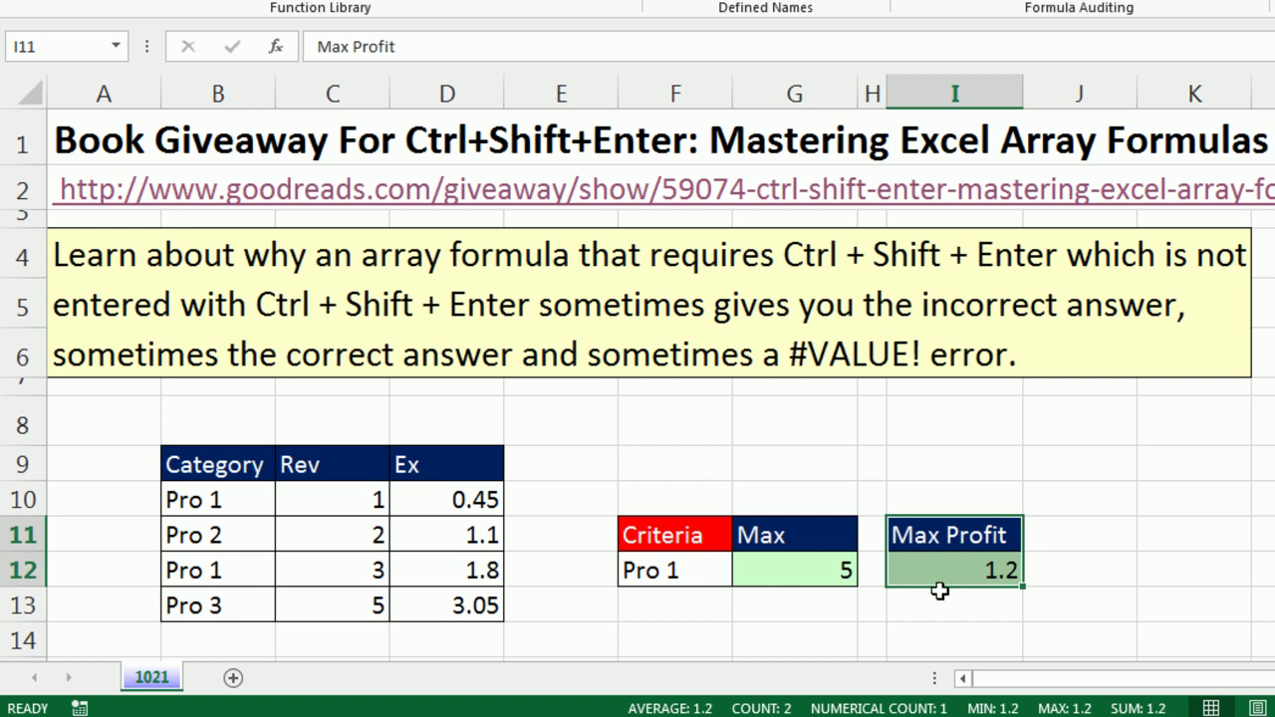
pyautogui.moveTo(941, 592); pyautogui.dragTo(972, 643)
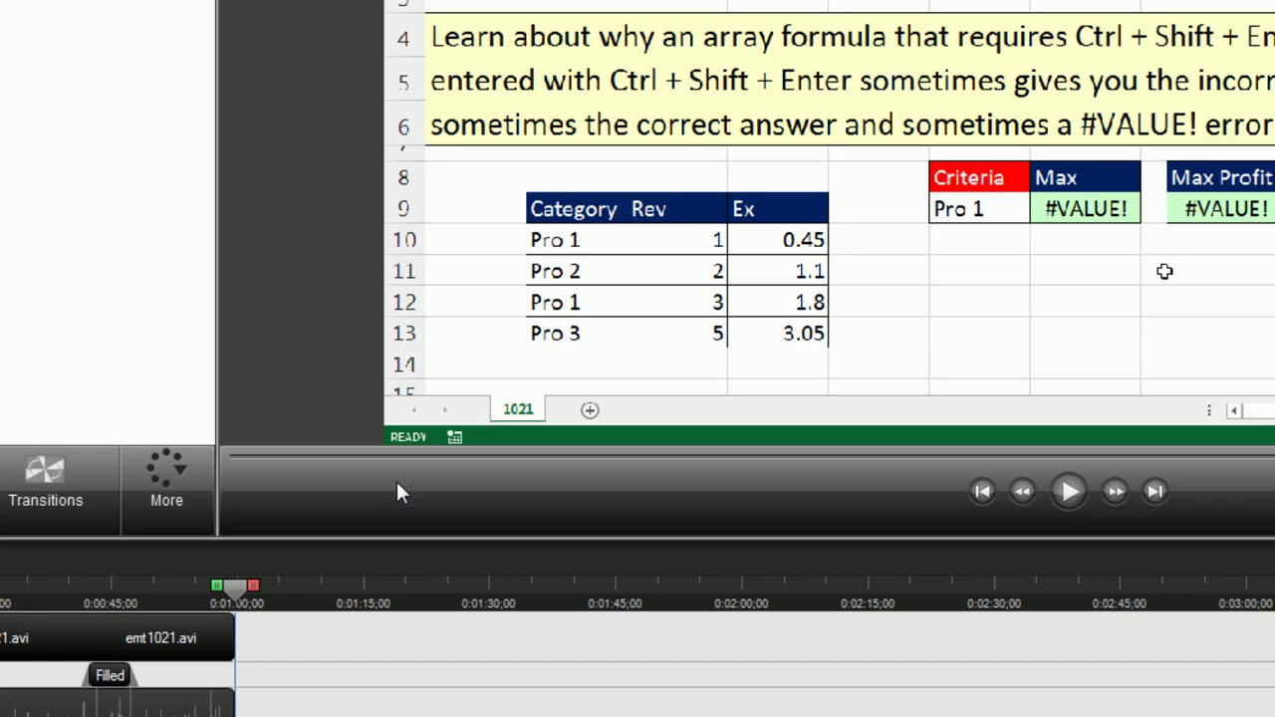
# Switch to the Goodreads giveaway page for the book Ctrl+Shift+Enter: Mastering Excel Array Formulas in the browser
pyautogui.hotkey('alt', 'Tab')
pyautogui.hotkey('alt', 'Tab')
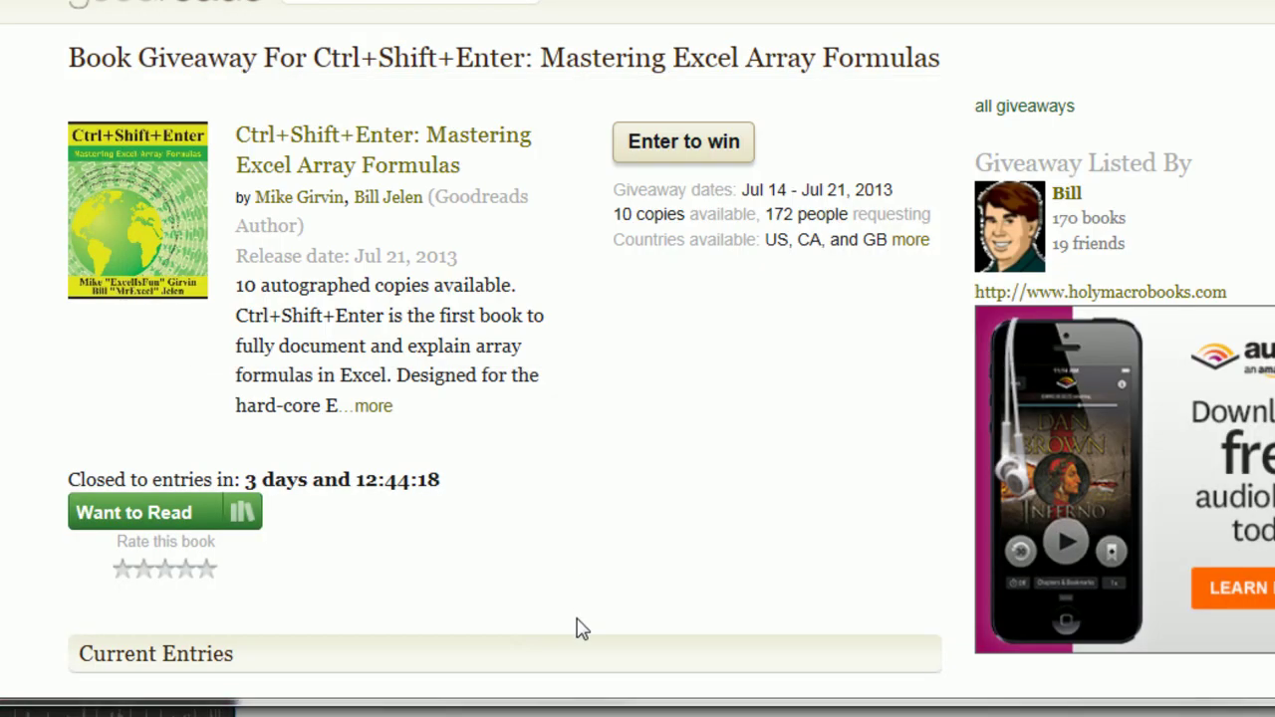